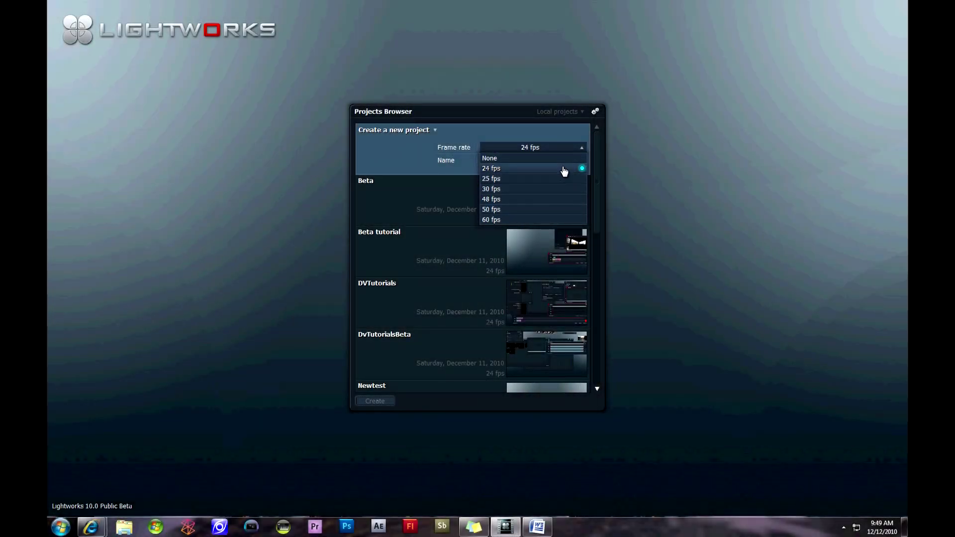
- Keep 24 fps, name the new project 'Edit Workflow' and create it
{"action": "left_click", "coordinate": [567, 168]}
{"action": "left_click", "coordinate": [539, 158]}
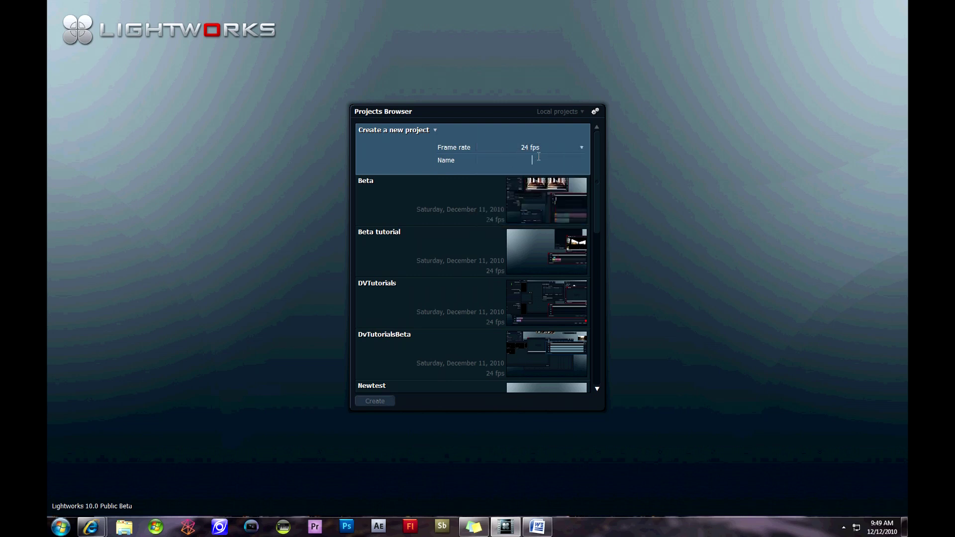
{"action": "type", "text": "Edit Workflow"}
{"action": "left_click", "coordinate": [374, 401]}
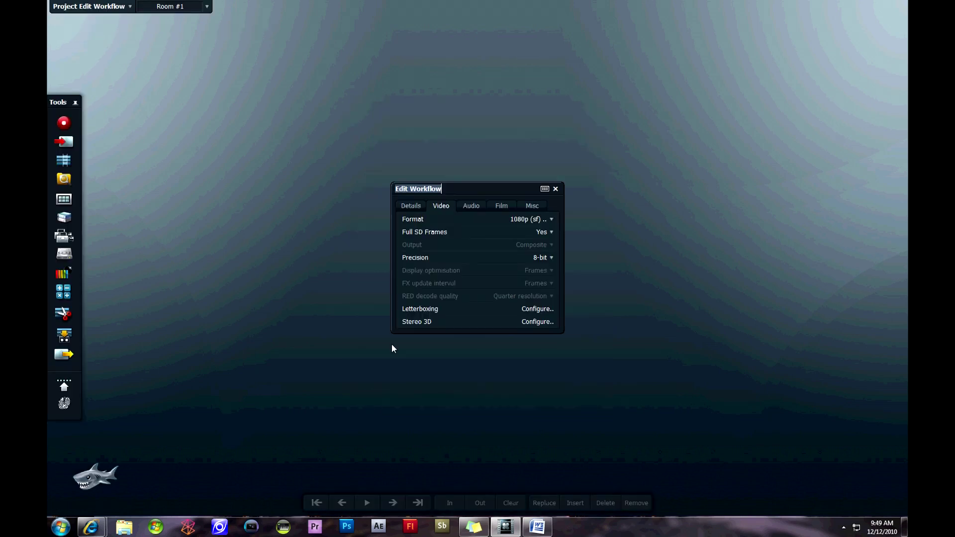
- Leave the video format unchanged and set the top and bottom letterbox edges to 65
{"action": "left_click", "coordinate": [507, 219]}
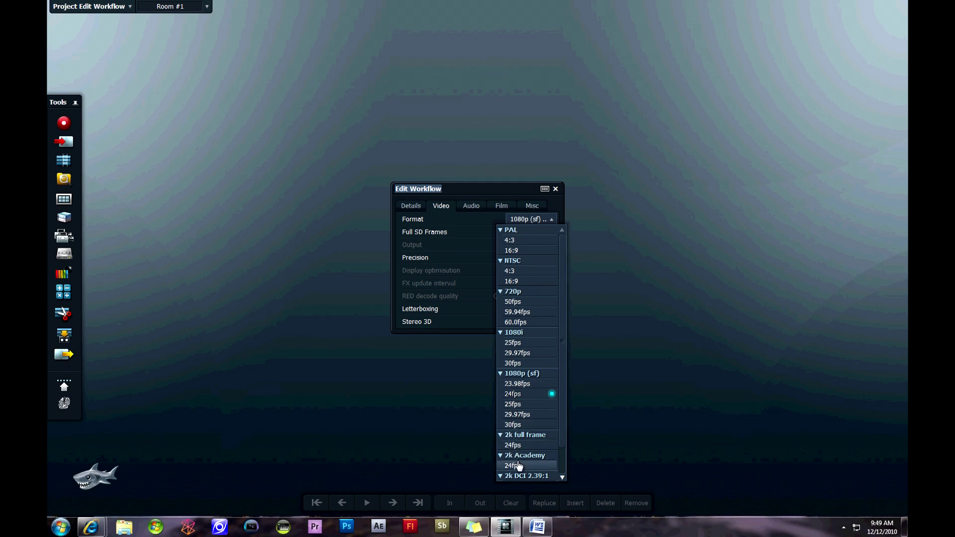
{"action": "left_click", "coordinate": [497, 184]}
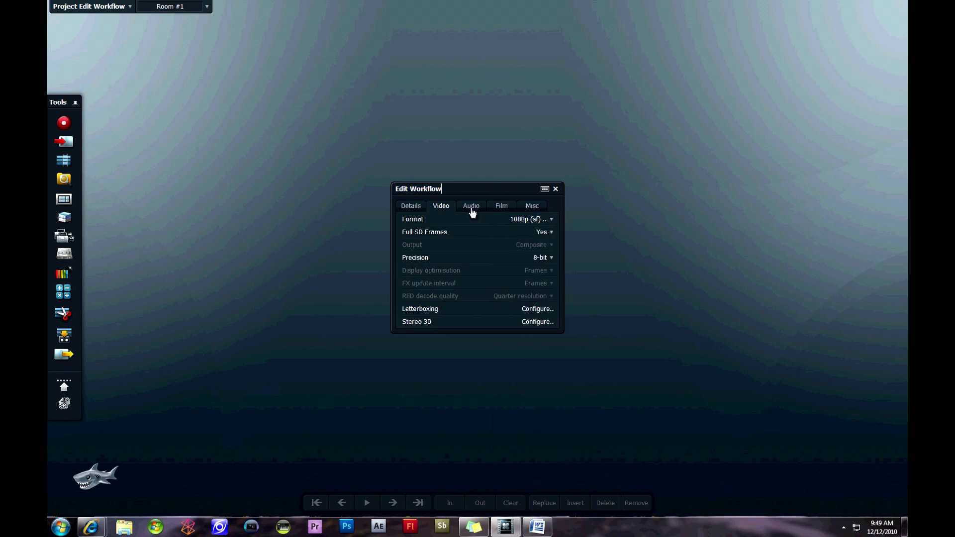
{"action": "left_click", "coordinate": [541, 310]}
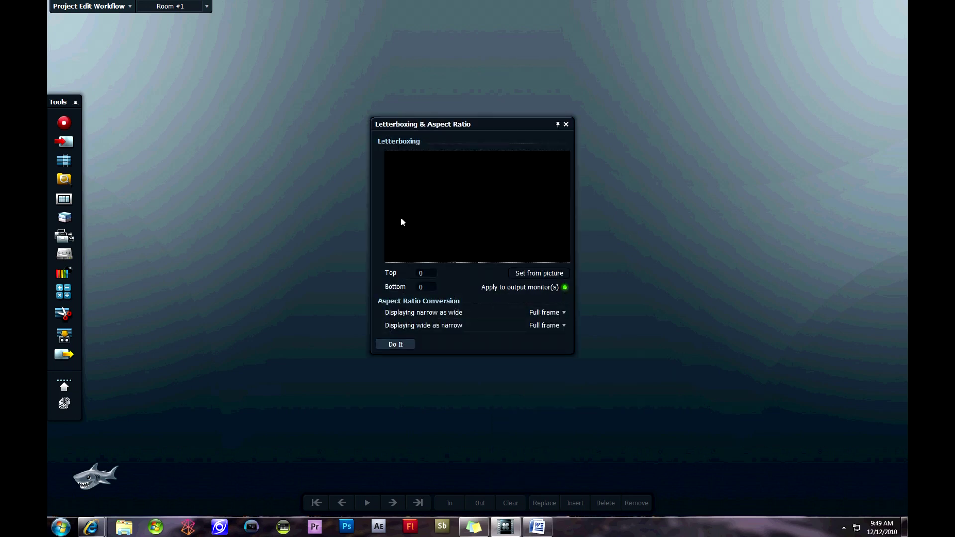
{"action": "mouse_move", "coordinate": [459, 261]}
{"action": "left_mouse_down"}
{"action": "mouse_move", "coordinate": [459, 245]}
{"action": "mouse_move", "coordinate": [460, 255]}
{"action": "left_mouse_up"}
{"action": "left_click_drag", "start_coordinate": [498, 150], "coordinate": [499, 158]}
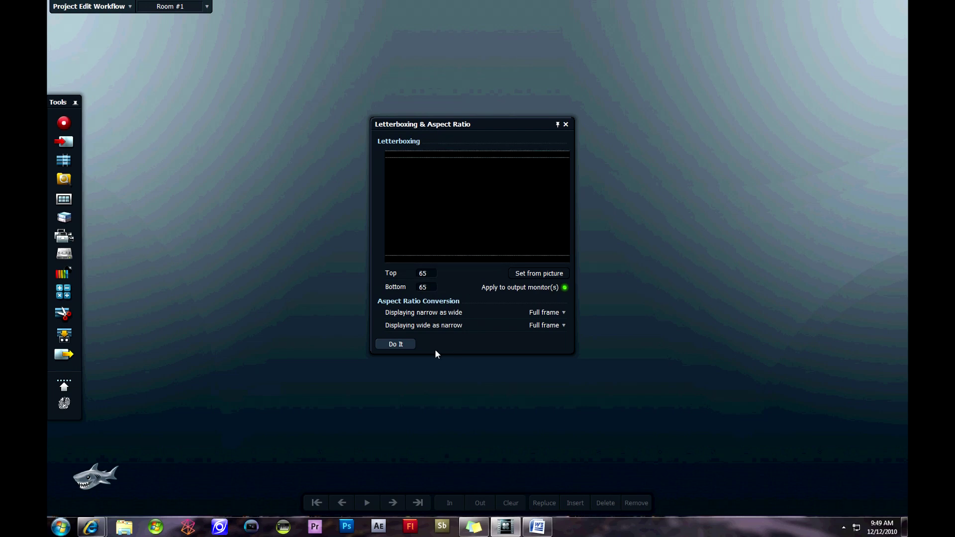
- Keep Full frame narrow-as-wide handling, apply the letterboxing and close project settings
{"action": "left_click", "coordinate": [545, 312]}
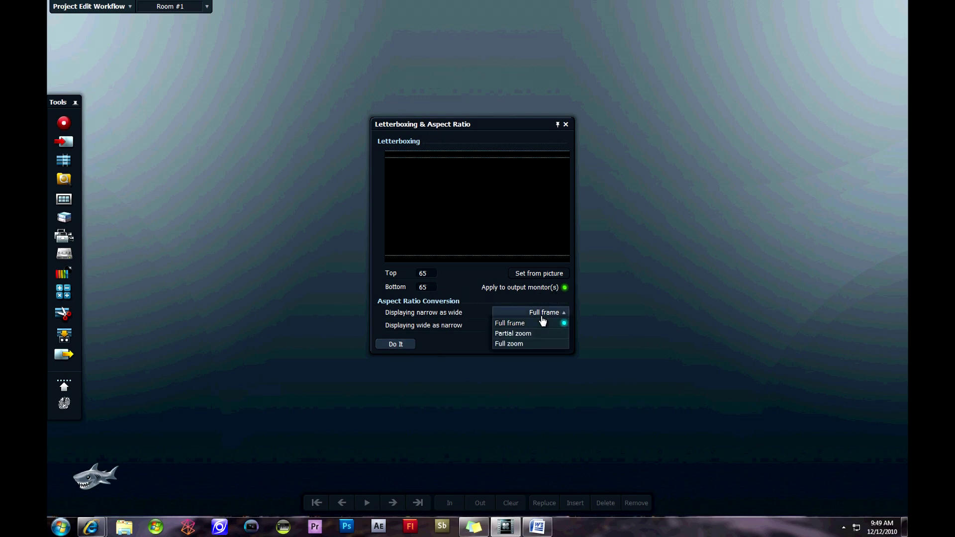
{"action": "left_click", "coordinate": [507, 343]}
{"action": "left_click", "coordinate": [547, 313]}
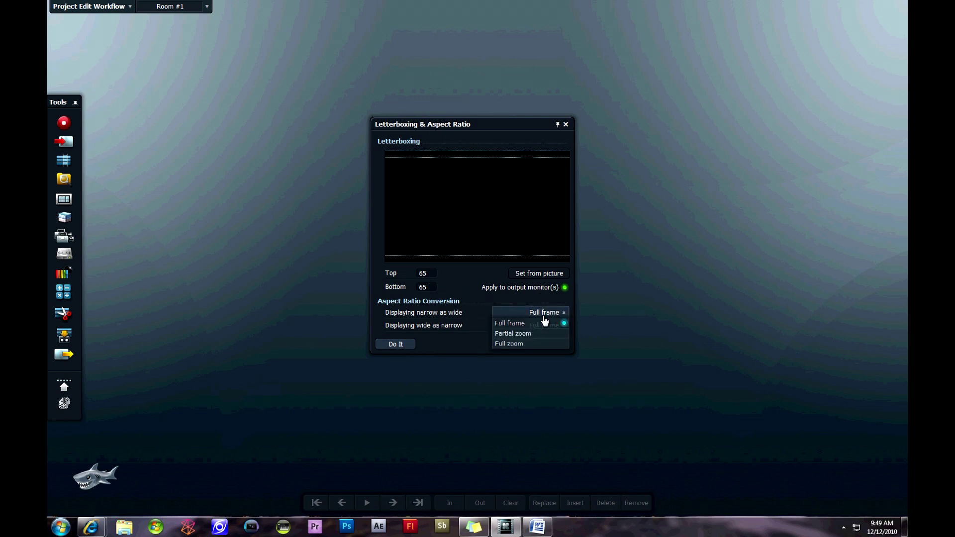
{"action": "left_click", "coordinate": [538, 348]}
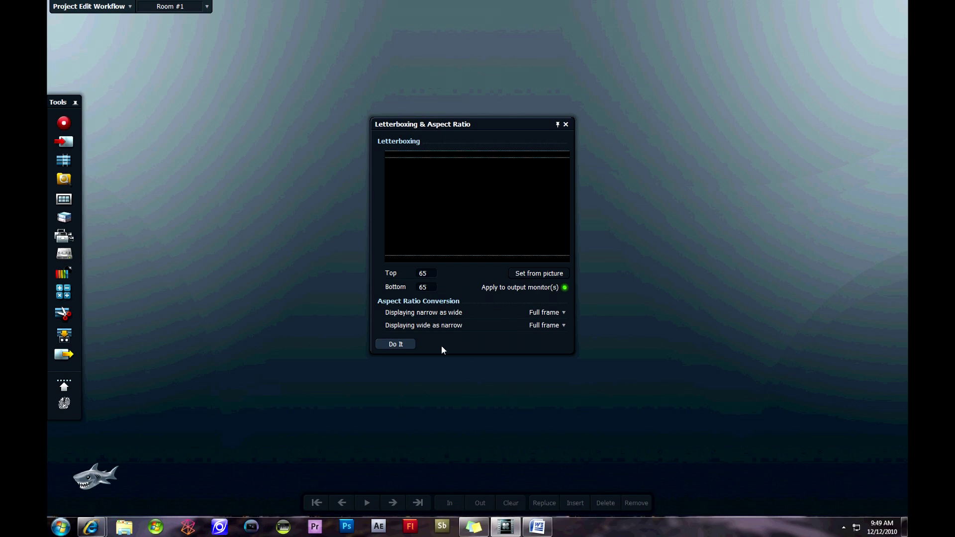
{"action": "left_click", "coordinate": [396, 345]}
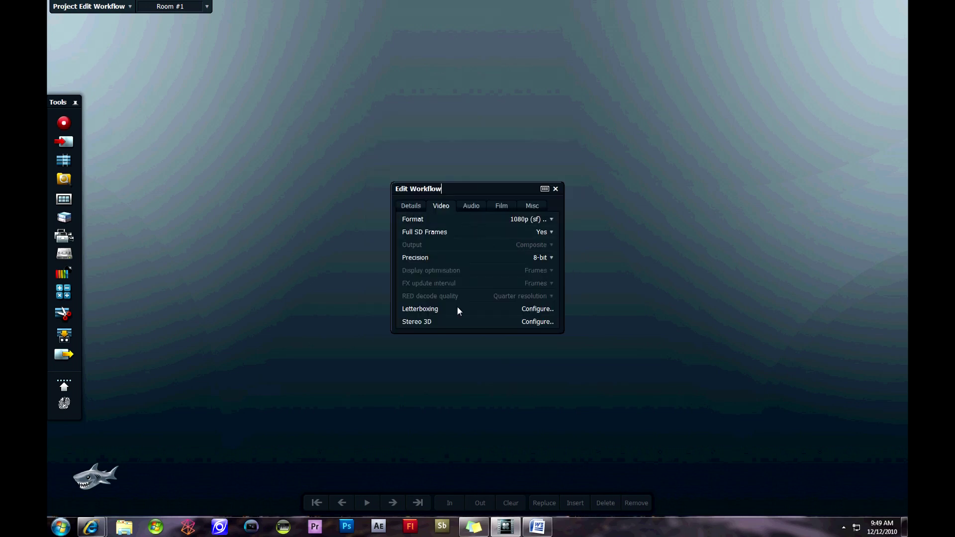
{"action": "left_click", "coordinate": [556, 189]}
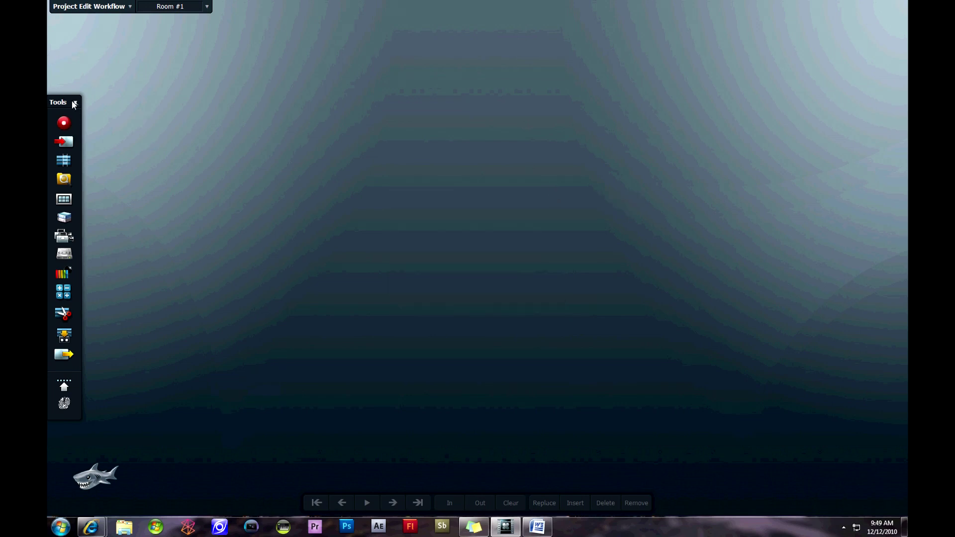
- Add a new room, then switch back to Room #1
{"action": "left_click", "coordinate": [207, 6]}
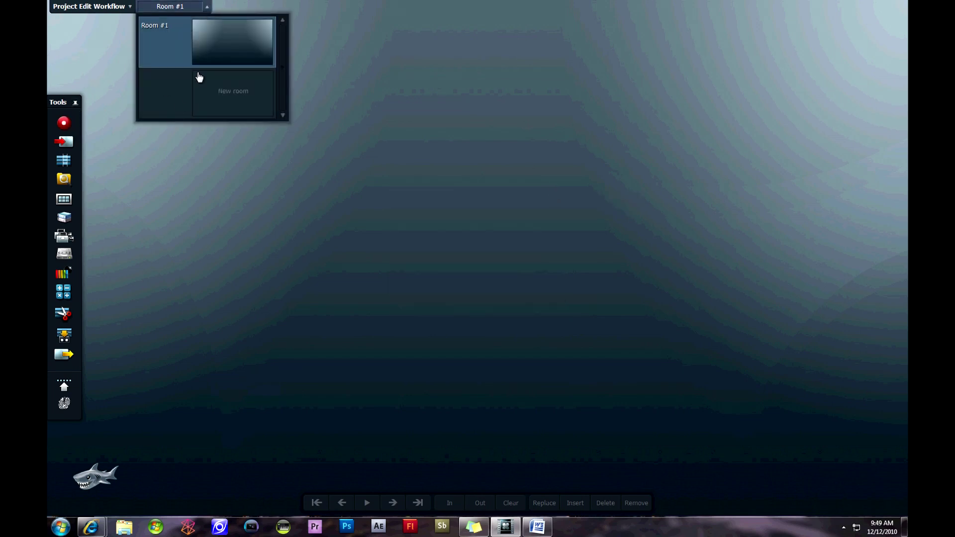
{"action": "left_click", "coordinate": [215, 81]}
{"action": "left_click", "coordinate": [207, 6]}
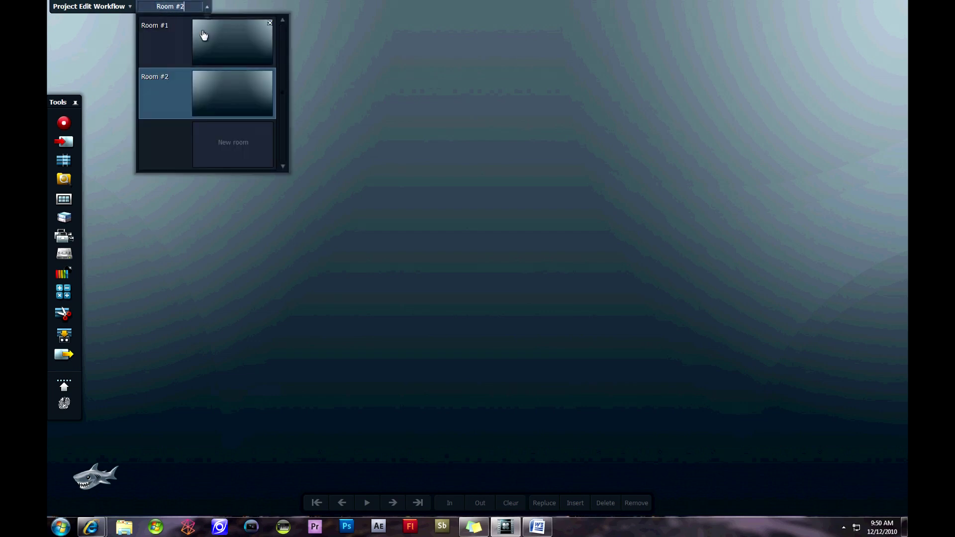
{"action": "left_click", "coordinate": [202, 34]}
- Bring up the recording panel with no capture device added, keeping F: as destination
{"action": "left_click", "coordinate": [69, 124]}
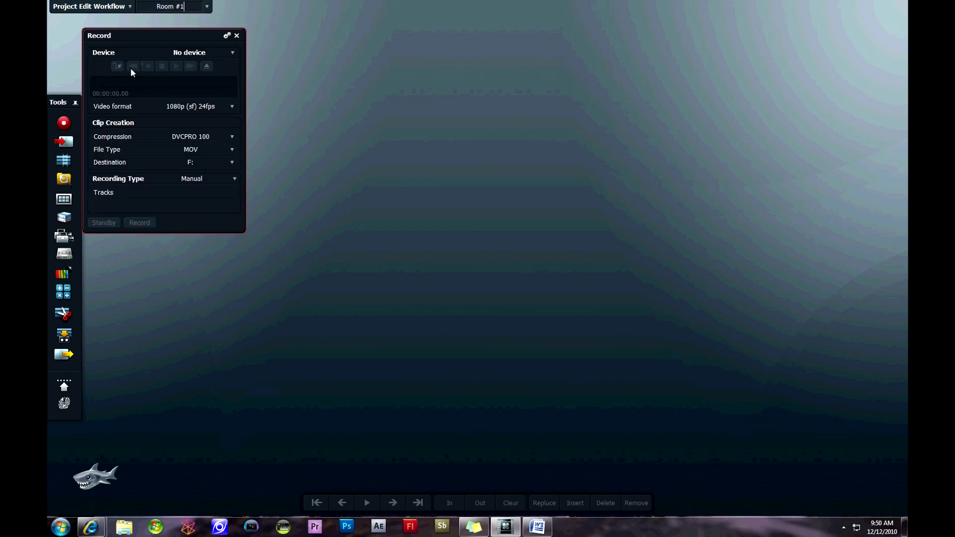
{"action": "left_click", "coordinate": [189, 53]}
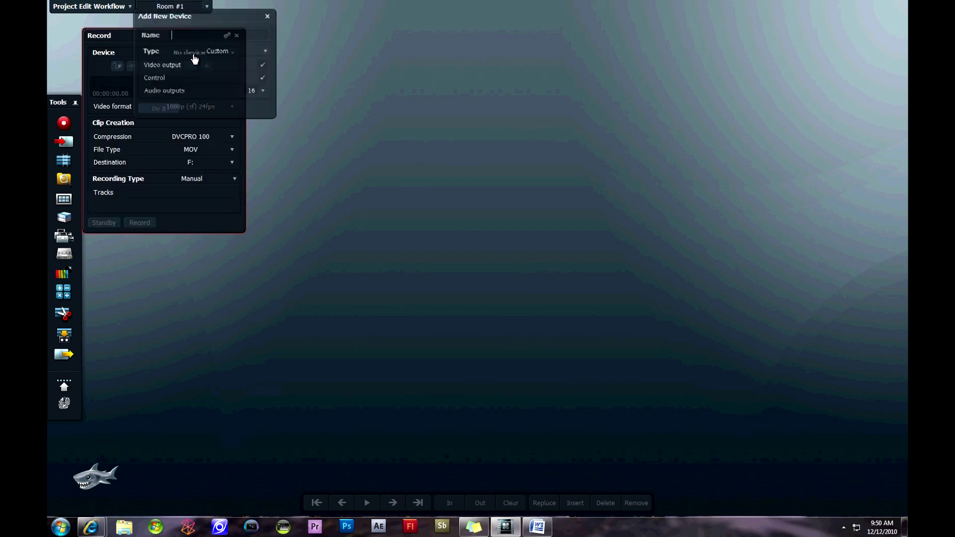
{"action": "left_click", "coordinate": [267, 16]}
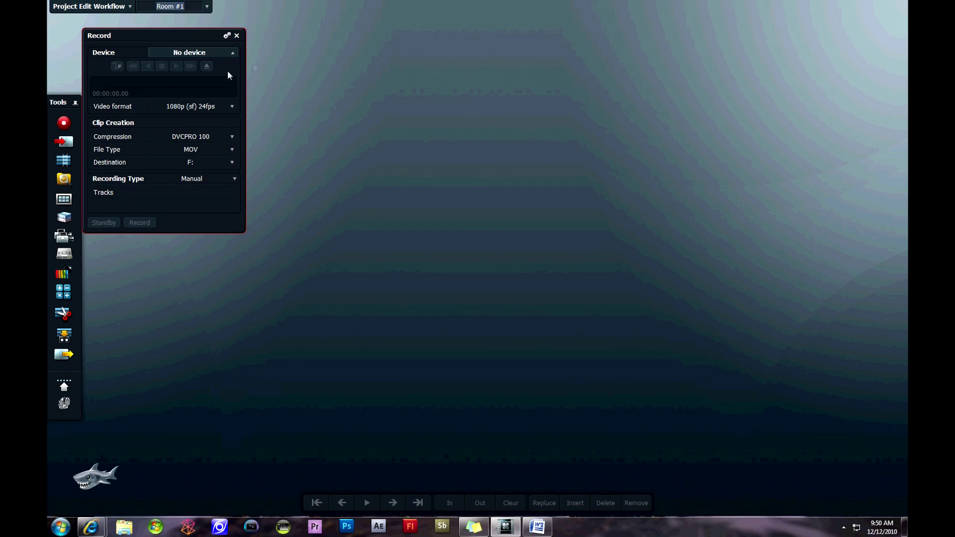
{"action": "left_click", "coordinate": [217, 105]}
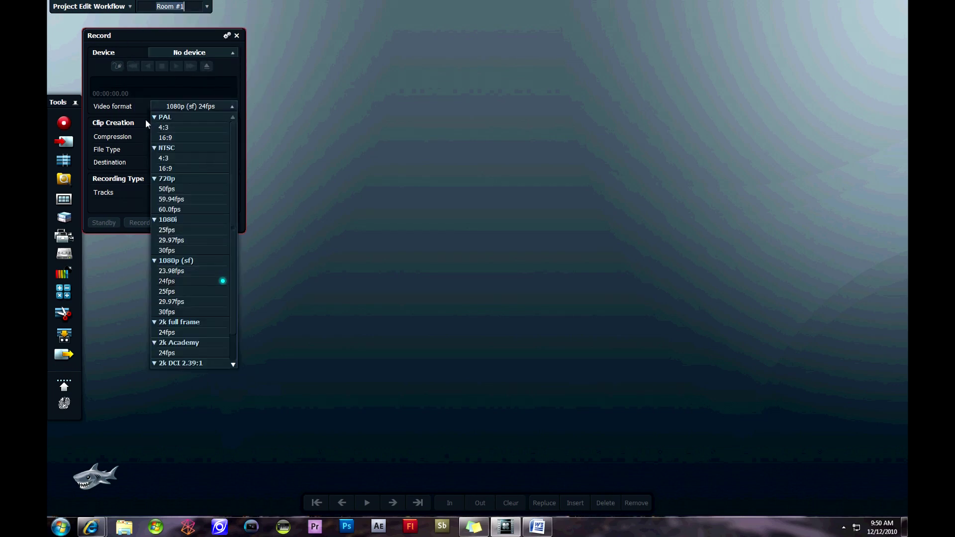
{"action": "left_click", "coordinate": [145, 133]}
{"action": "left_click", "coordinate": [232, 53]}
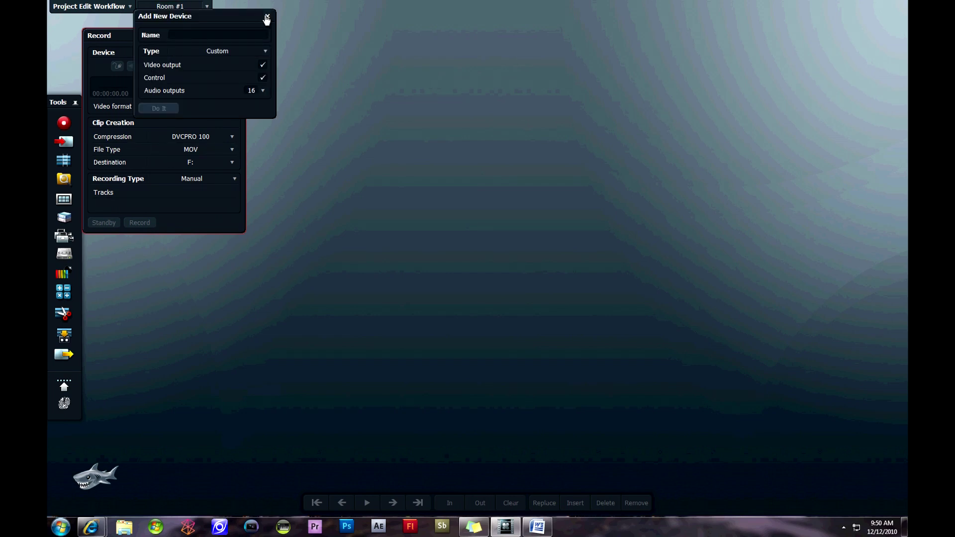
{"action": "left_click", "coordinate": [266, 17]}
{"action": "left_click", "coordinate": [195, 174]}
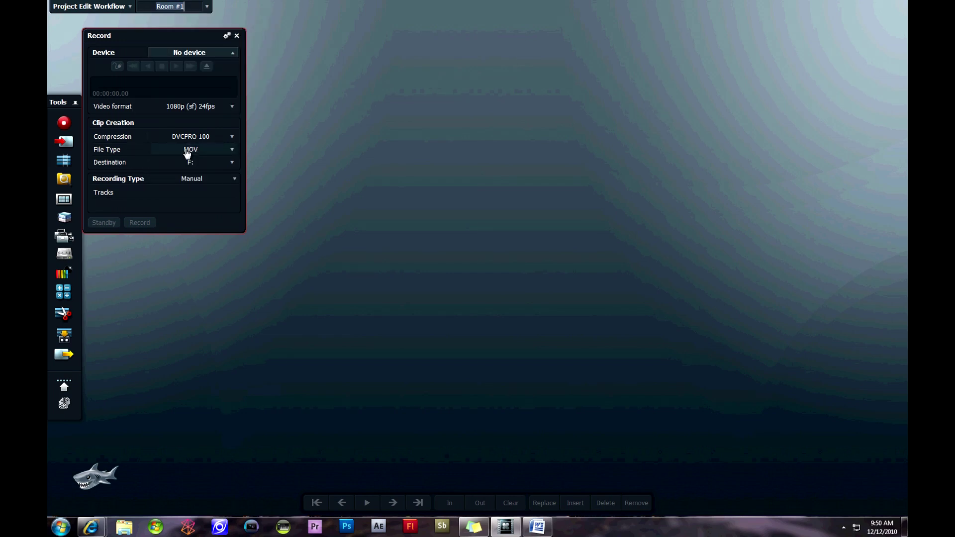
{"action": "left_click", "coordinate": [189, 162]}
{"action": "left_click", "coordinate": [143, 158]}
- Close the recording panel and select clips MVI_2560, 2562, 2564 and 2566 for import
{"action": "left_click", "coordinate": [236, 37]}
{"action": "left_click", "coordinate": [62, 142]}
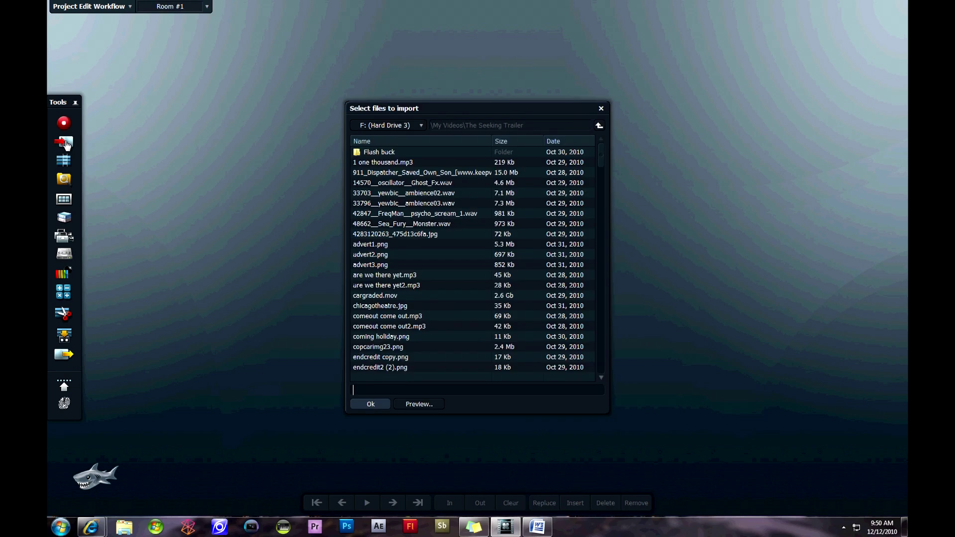
{"action": "scroll", "coordinate": [510, 208], "scroll_direction": "down", "scroll_amount": 15}
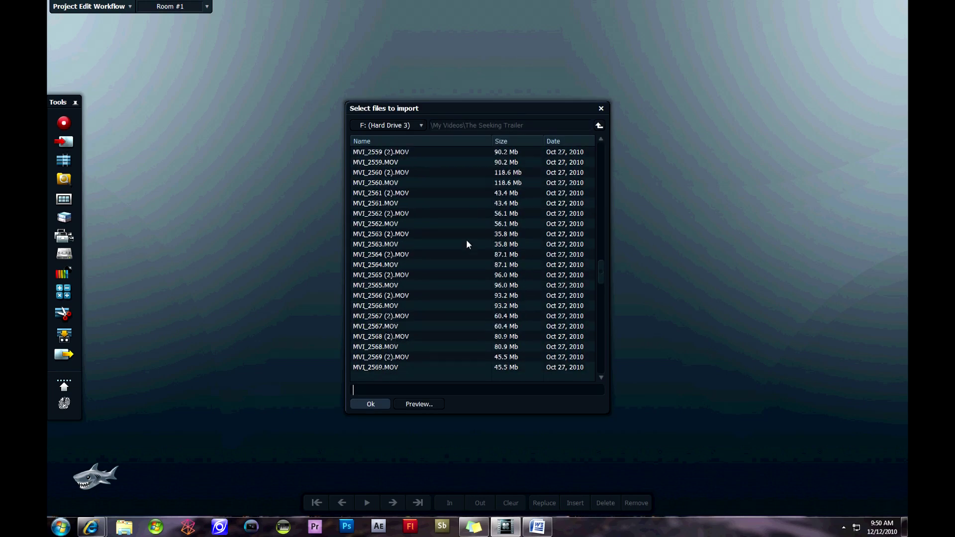
{"action": "left_click", "coordinate": [372, 183]}
{"action": "left_click", "coordinate": [370, 214], "text": "ctrl"}
{"action": "left_click", "coordinate": [380, 257], "text": "ctrl"}
{"action": "left_click", "coordinate": [380, 296], "text": "ctrl"}
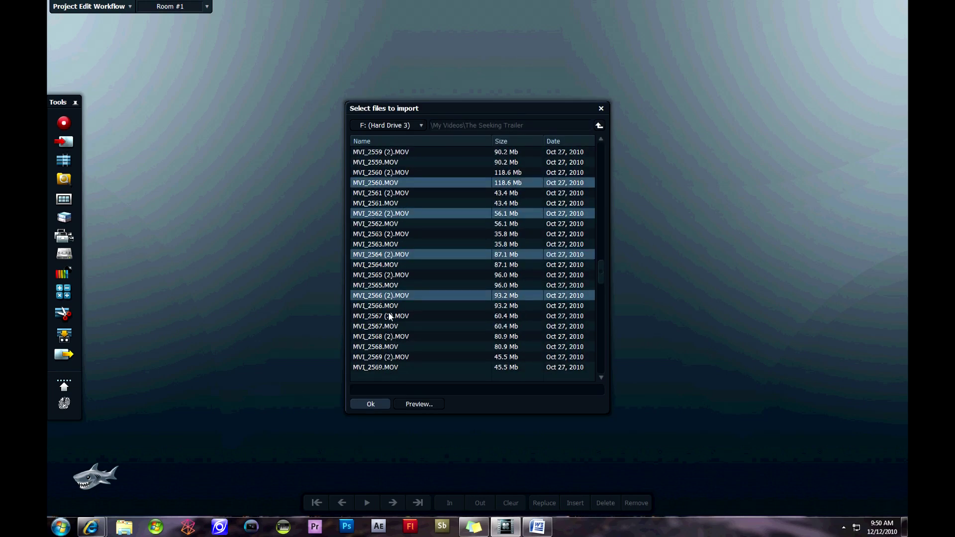
{"action": "left_click", "coordinate": [372, 400]}
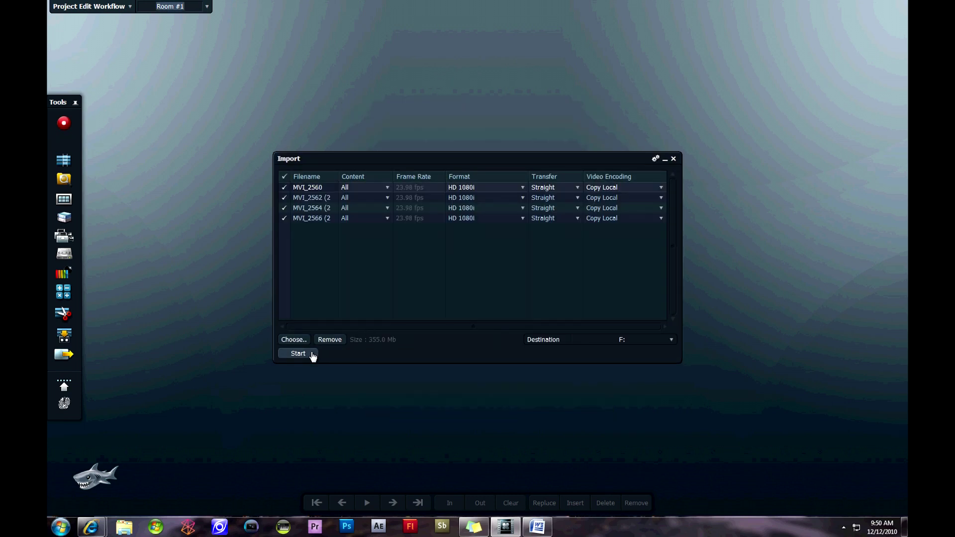
{"action": "left_click", "coordinate": [287, 198]}
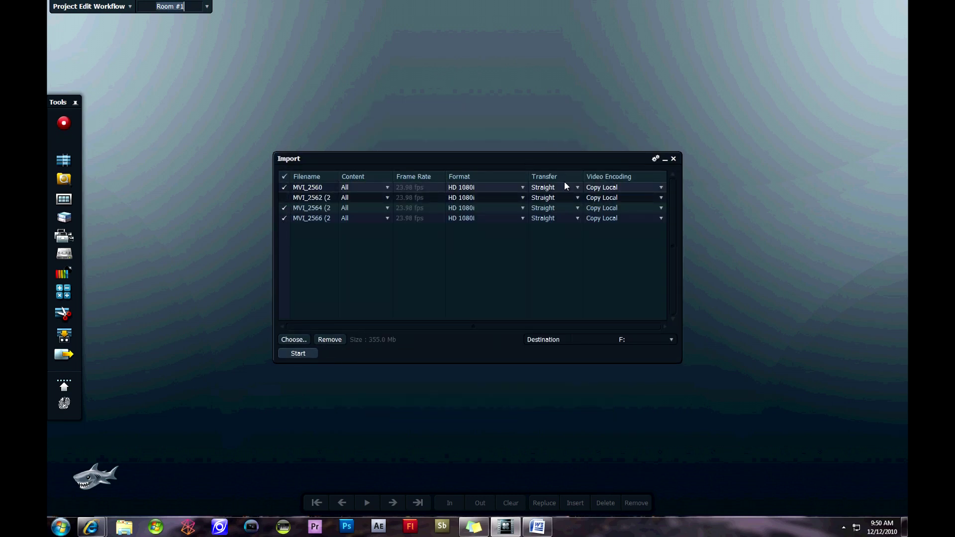
- Set every clip's video encoding to Copy Local instead of AVCIntra100 transcoding
{"action": "left_click", "coordinate": [661, 187]}
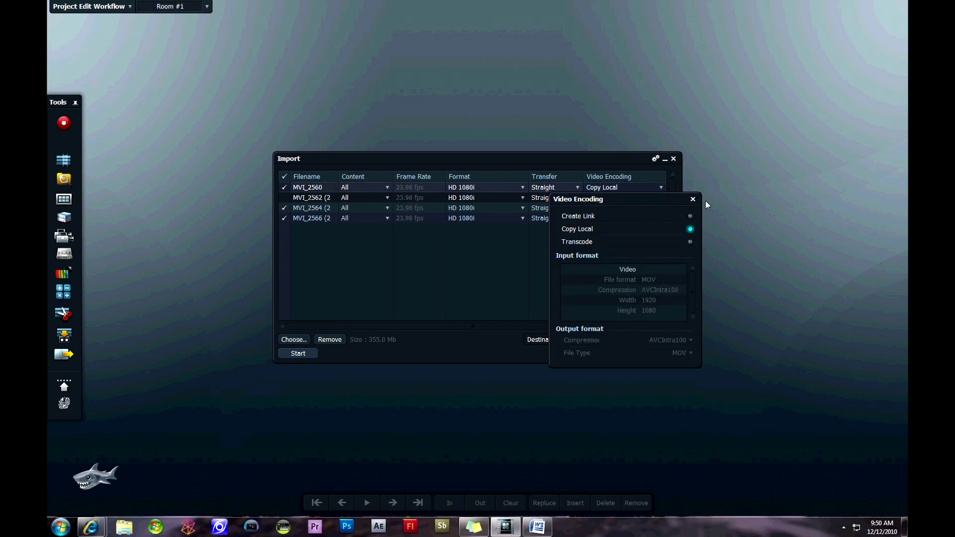
{"action": "left_click", "coordinate": [690, 242]}
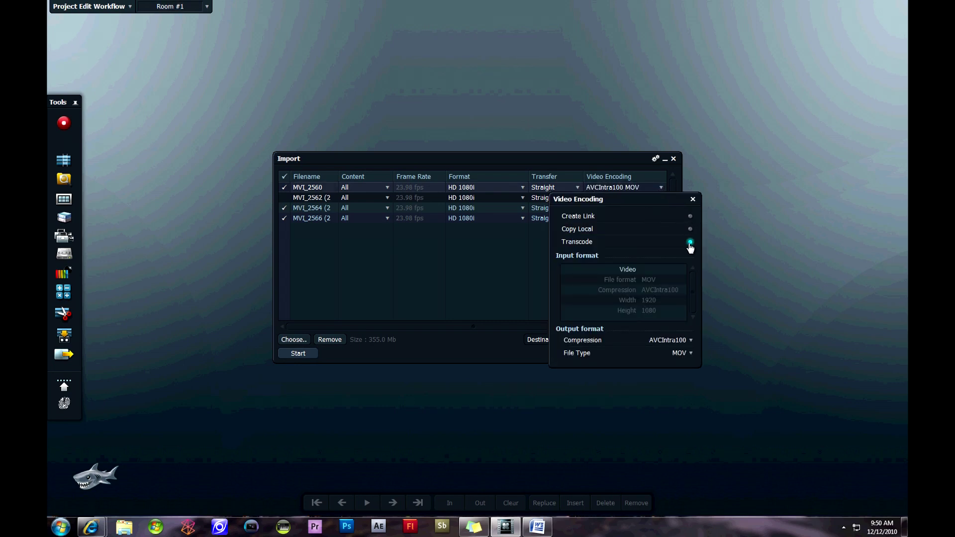
{"action": "left_click", "coordinate": [690, 230]}
{"action": "left_click", "coordinate": [690, 242]}
{"action": "left_click", "coordinate": [665, 341]}
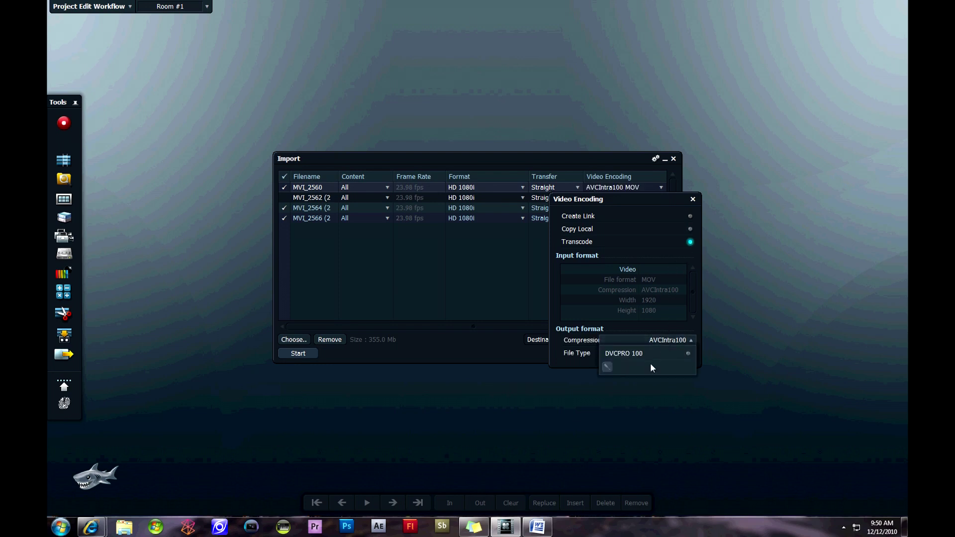
{"action": "left_click", "coordinate": [559, 327]}
{"action": "left_click", "coordinate": [690, 229]}
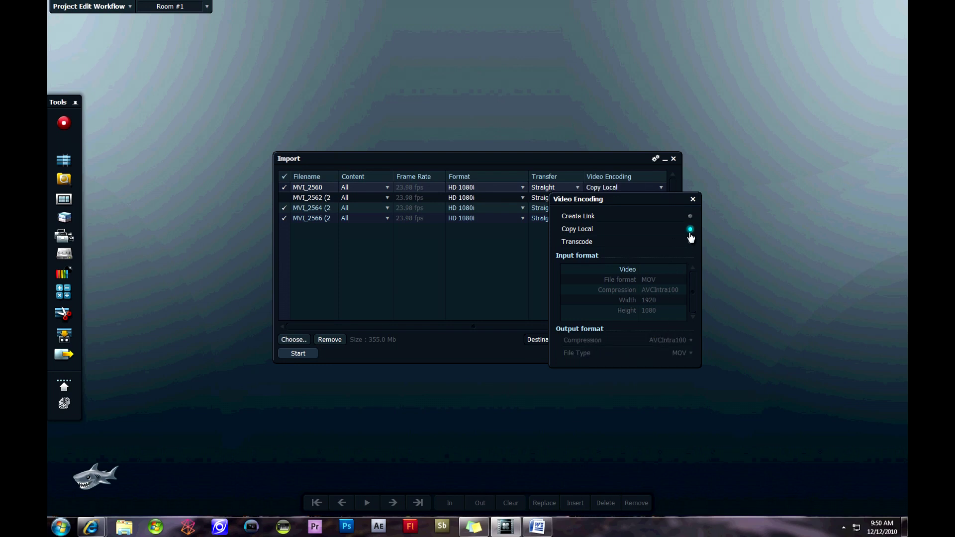
{"action": "left_click", "coordinate": [702, 198]}
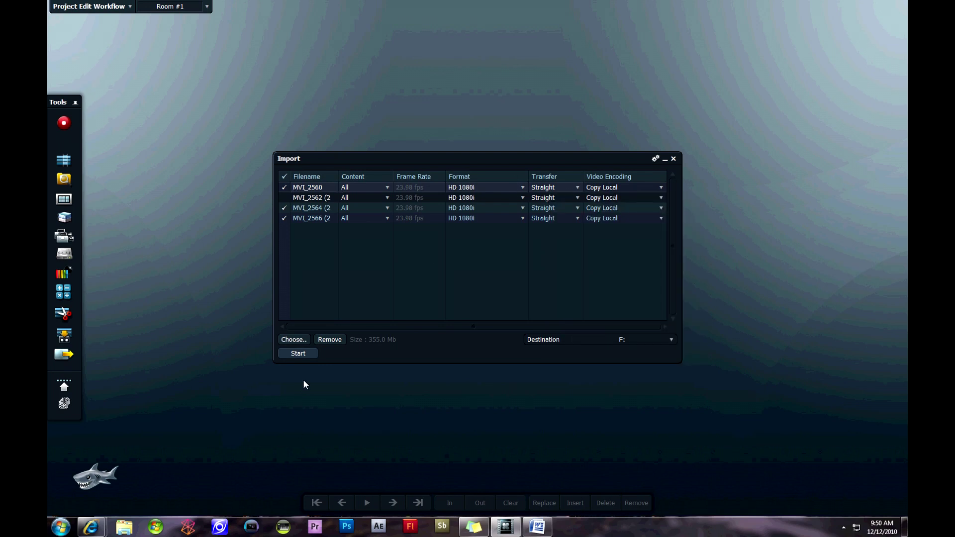
- Keep drive F: as the destination and start the import
{"action": "left_click", "coordinate": [641, 340]}
{"action": "left_click", "coordinate": [620, 386]}
{"action": "left_click", "coordinate": [297, 354]}
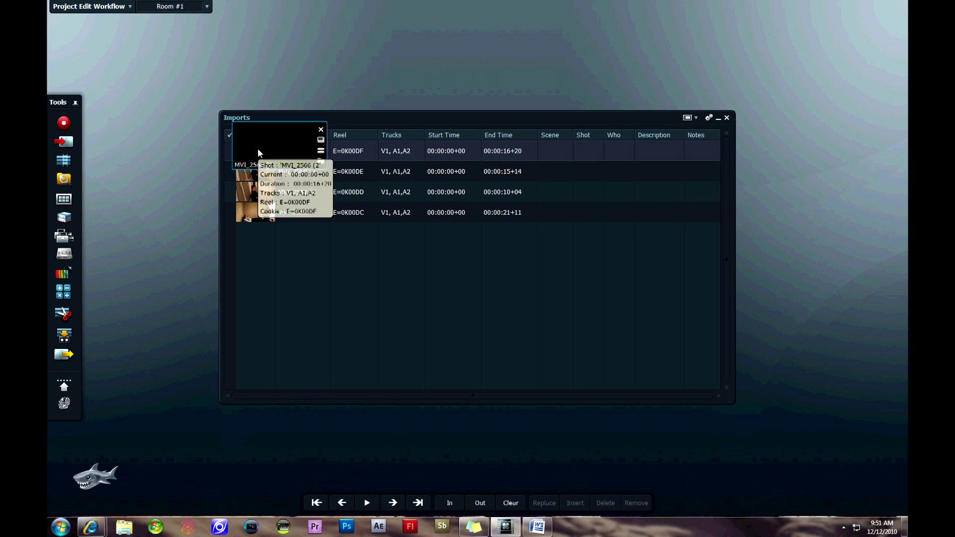
- Place MVI_2566, MVI_2564, MVI_2562 and MVI_2560 on the desk as tiles, then close the Imports bin
{"action": "left_click_drag", "start_coordinate": [257, 152], "coordinate": [283, 51]}
{"action": "left_click_drag", "start_coordinate": [257, 177], "coordinate": [399, 61]}
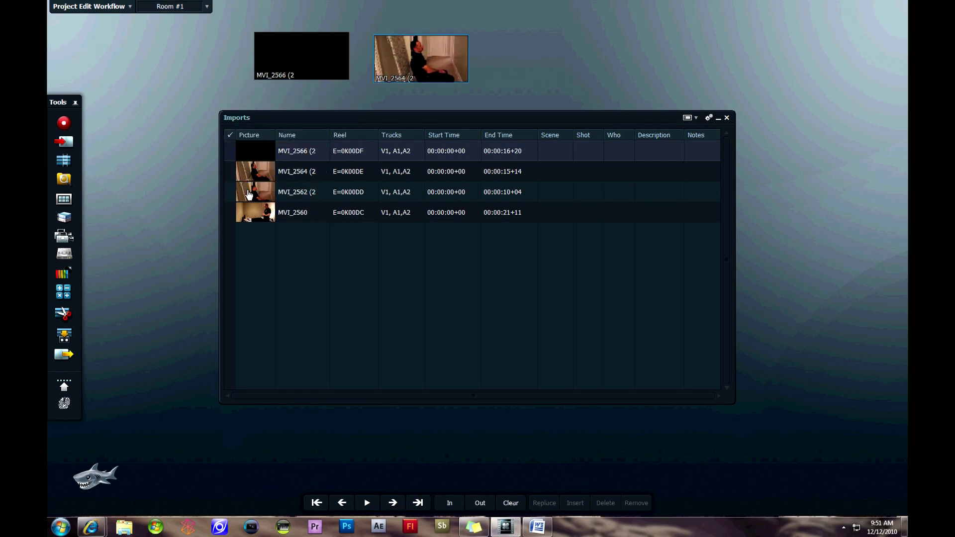
{"action": "left_click_drag", "start_coordinate": [248, 191], "coordinate": [497, 64]}
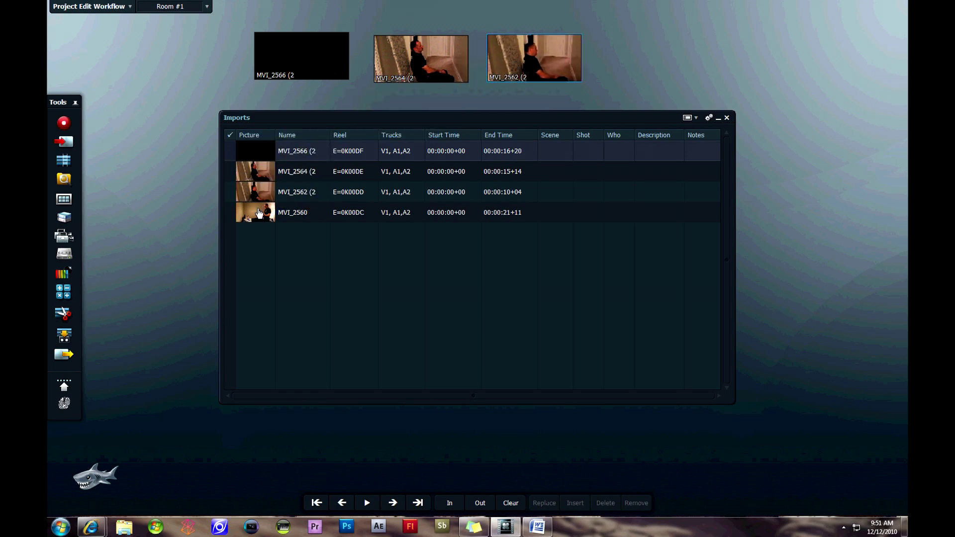
{"action": "left_click_drag", "start_coordinate": [255, 213], "coordinate": [622, 62]}
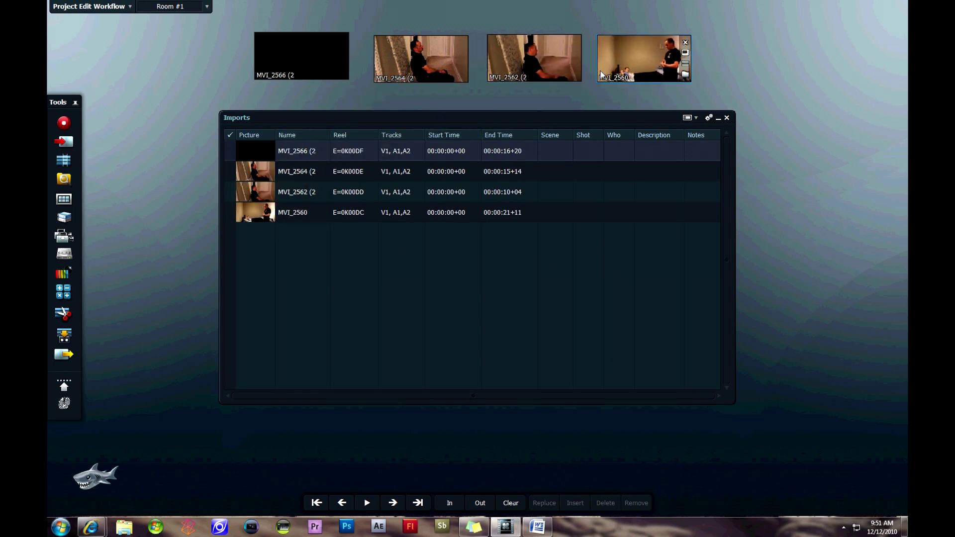
{"action": "left_click", "coordinate": [727, 118]}
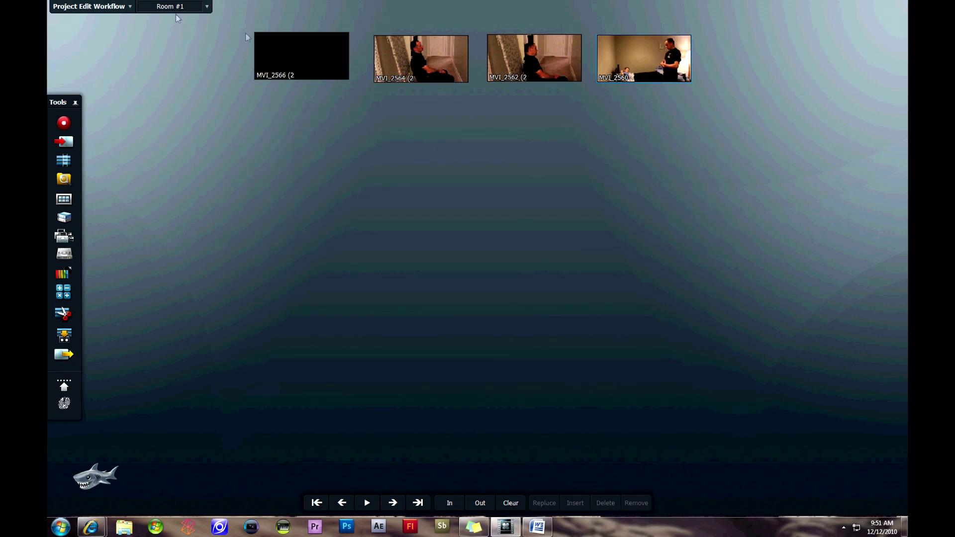
- Open MVI_2564 as a timeline with its viewer placed above it
{"action": "mouse_move", "coordinate": [310, 55]}
{"action": "mouse_move", "coordinate": [422, 56]}
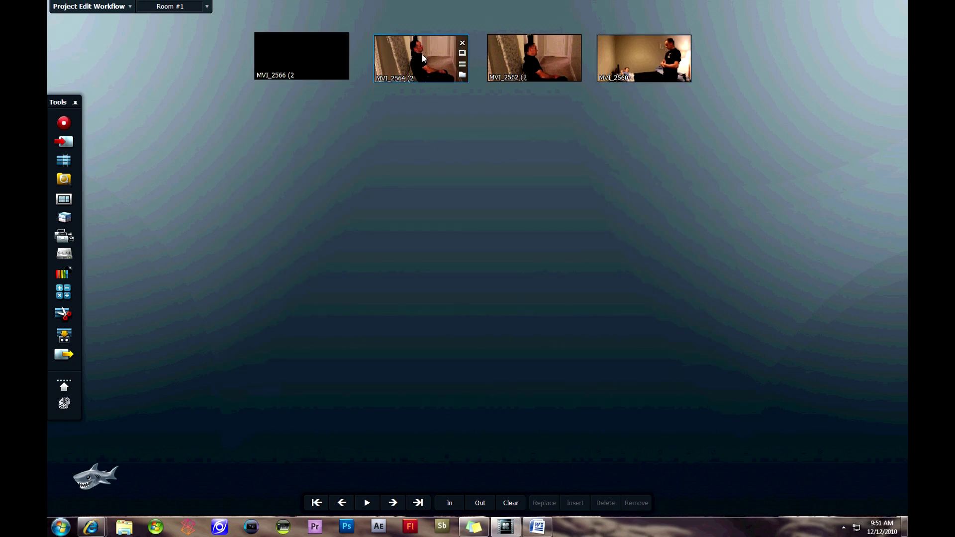
{"action": "left_click", "coordinate": [460, 66]}
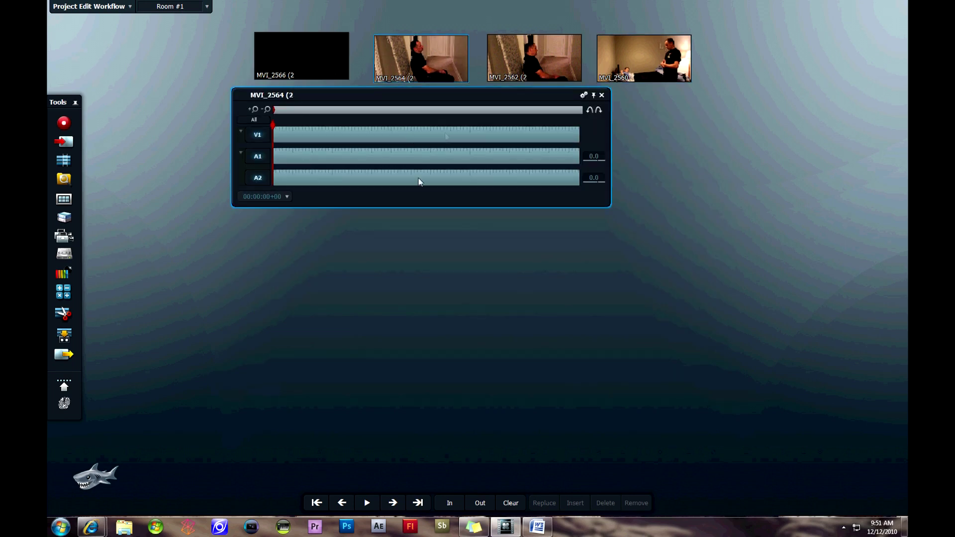
{"action": "left_click_drag", "start_coordinate": [424, 99], "coordinate": [442, 173]}
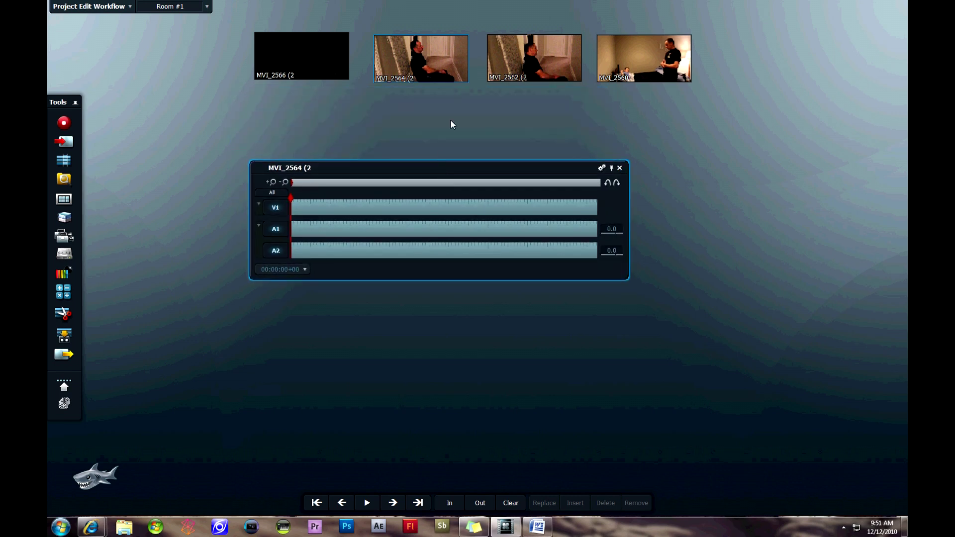
{"action": "left_click", "coordinate": [462, 56]}
{"action": "left_click_drag", "start_coordinate": [464, 3], "coordinate": [388, 35]}
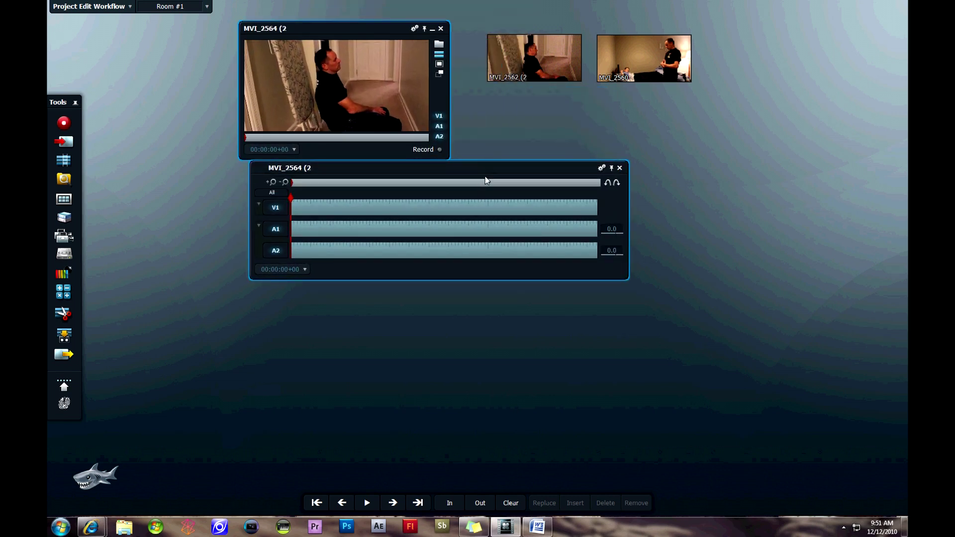
{"action": "left_click_drag", "start_coordinate": [483, 171], "coordinate": [469, 175]}
- Make it Edit #1, split near 6 seconds and remove the later V1, A1 and A2 clips
{"action": "left_click", "coordinate": [440, 149]}
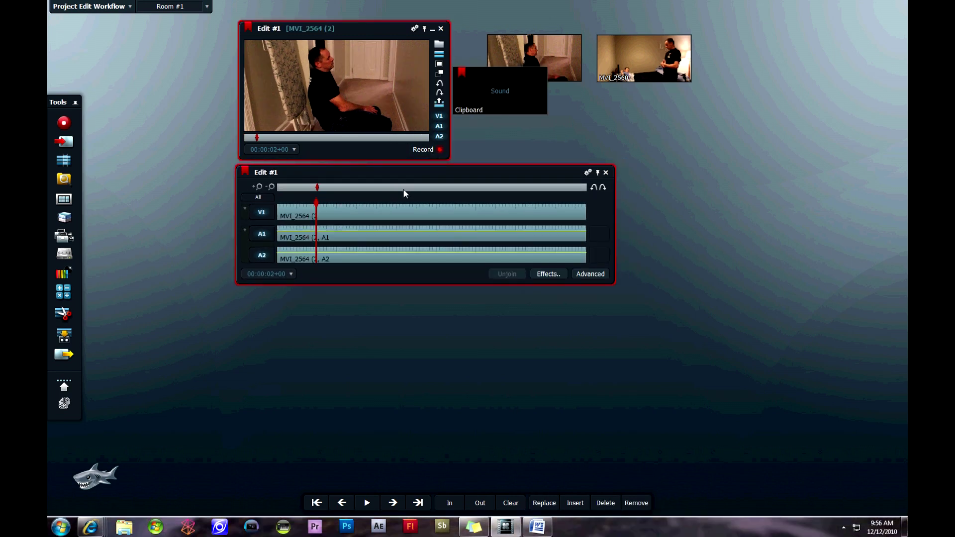
{"action": "left_click", "coordinate": [403, 189]}
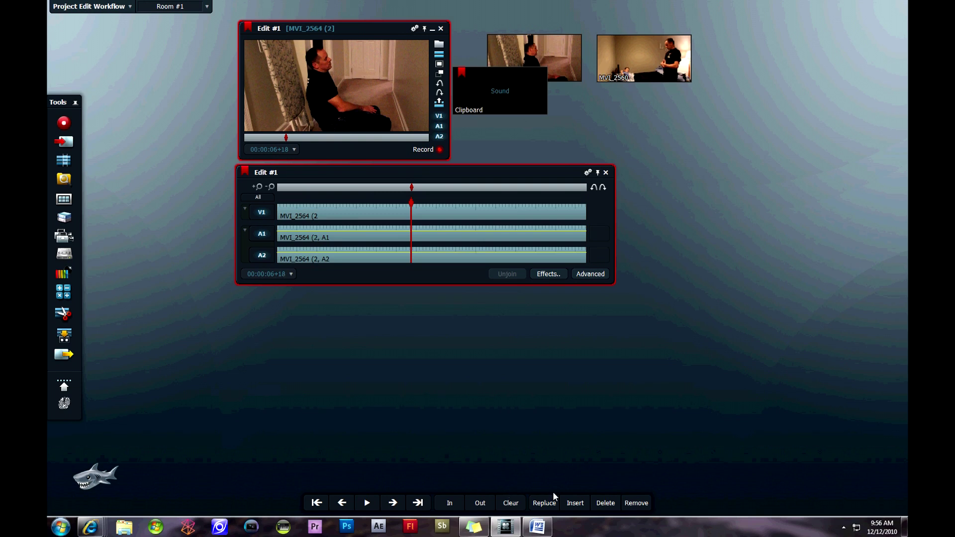
{"action": "left_click", "coordinate": [605, 503]}
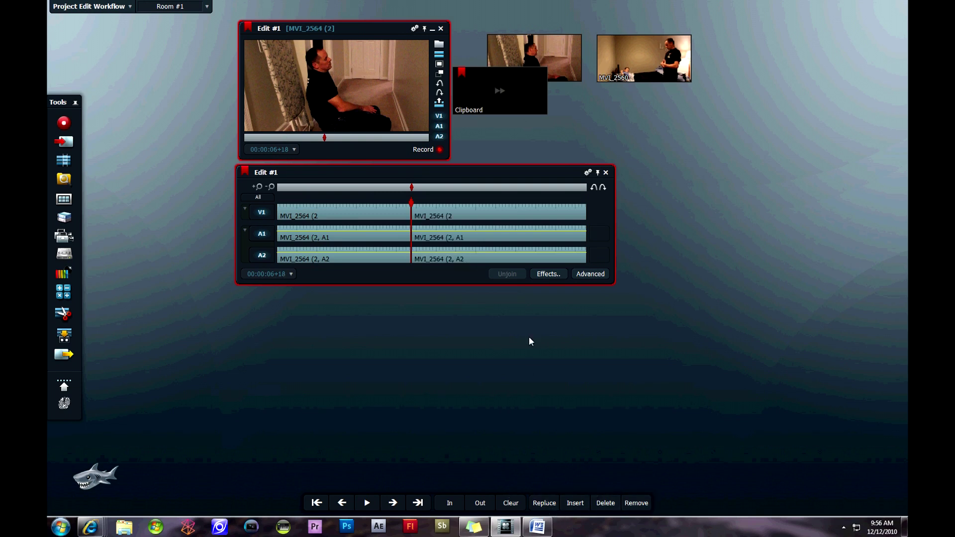
{"action": "left_click", "coordinate": [639, 505]}
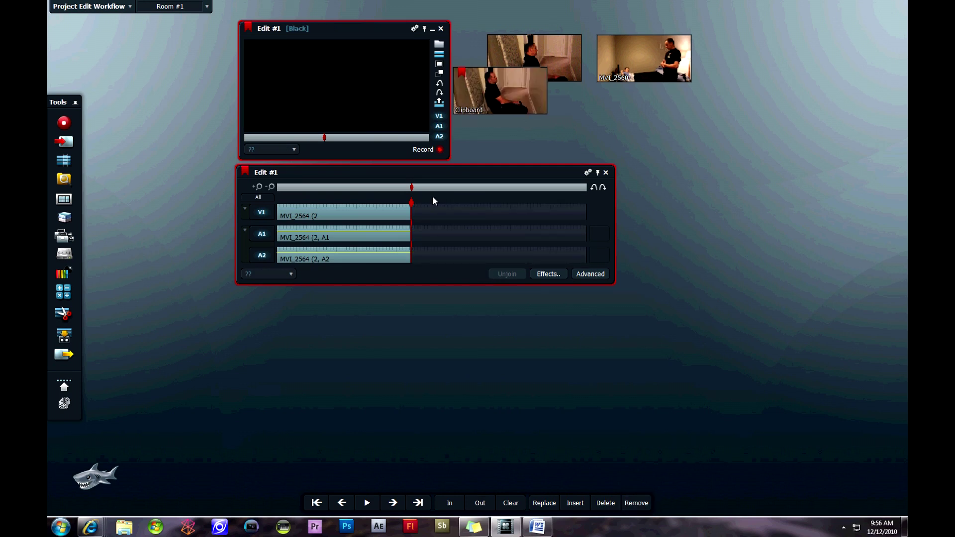
{"action": "key", "text": "ctrl+z"}
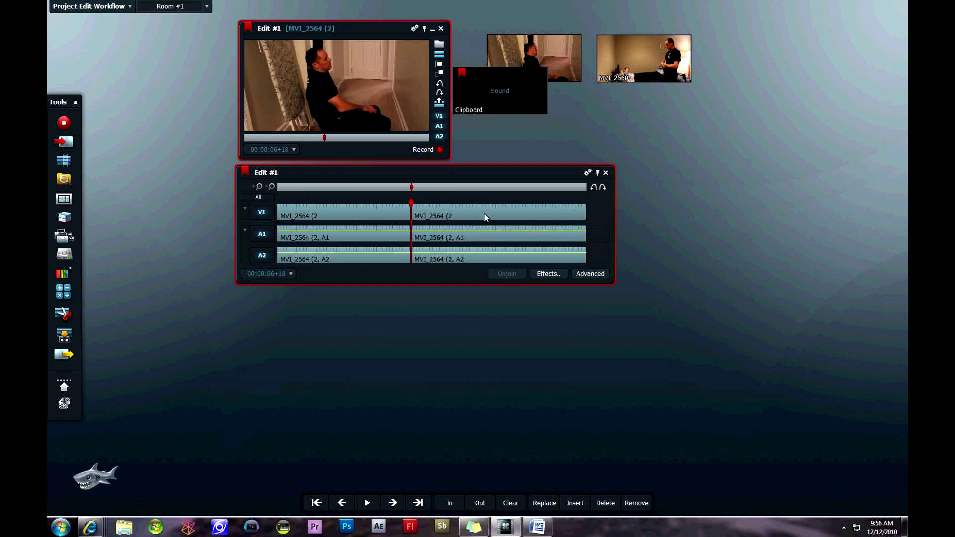
{"action": "left_click_drag", "start_coordinate": [485, 213], "coordinate": [657, 149]}
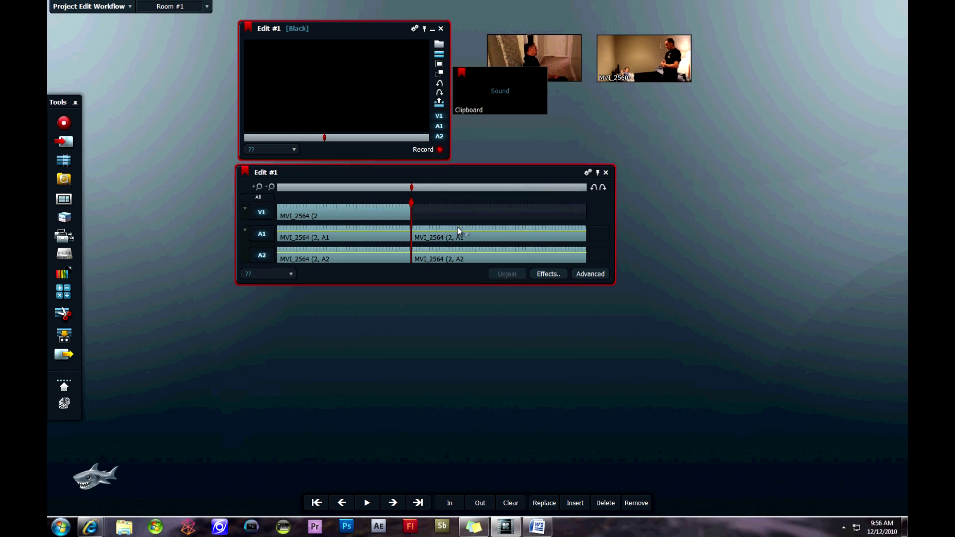
{"action": "left_click_drag", "start_coordinate": [487, 236], "coordinate": [689, 146]}
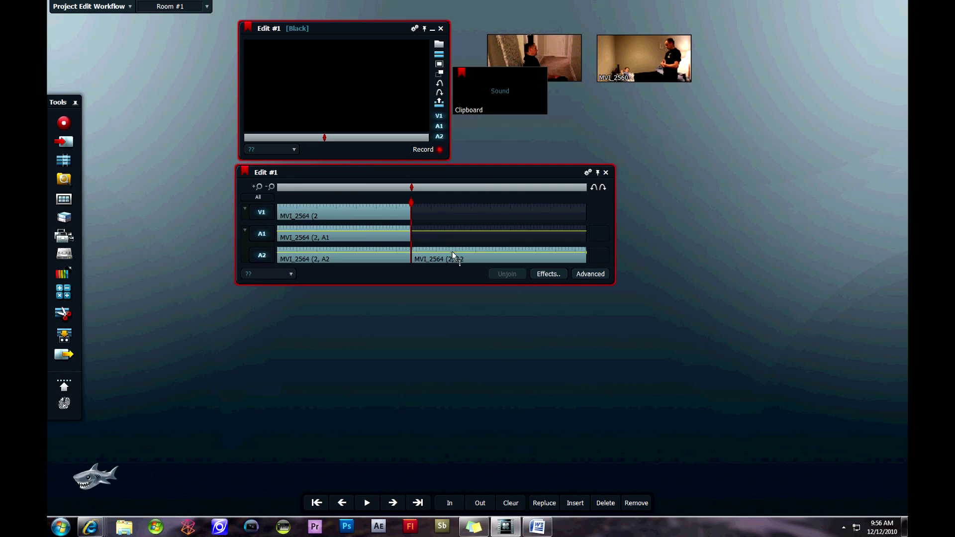
{"action": "left_click_drag", "start_coordinate": [475, 259], "coordinate": [745, 165]}
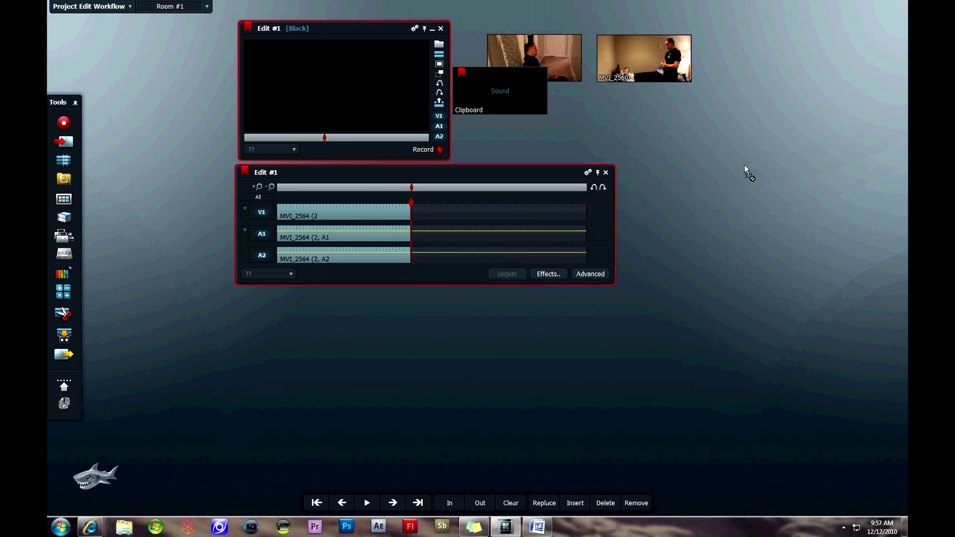
{"action": "left_click", "coordinate": [344, 190]}
{"action": "left_click", "coordinate": [398, 189]}
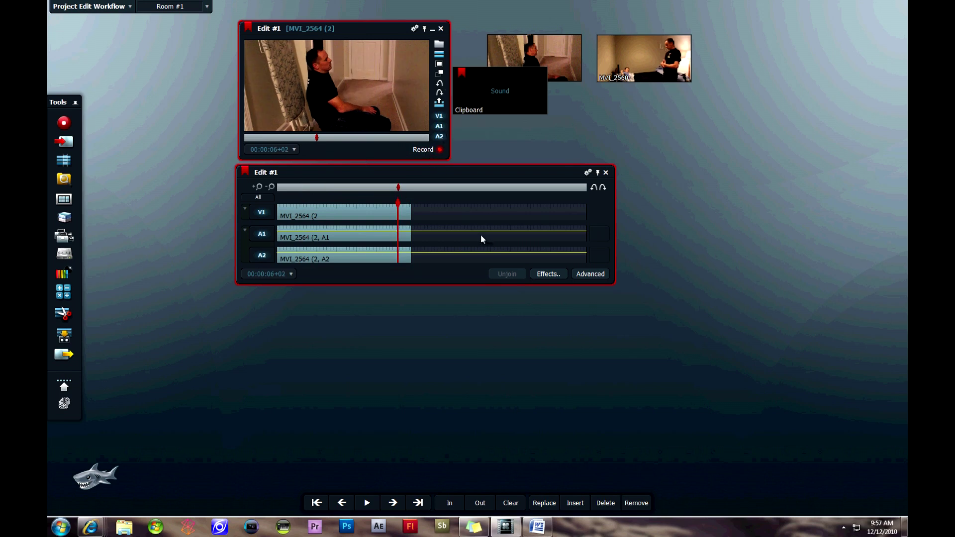
- Group Edit #1's A1 and A2 audio tracks together
{"action": "right_click", "coordinate": [548, 208]}
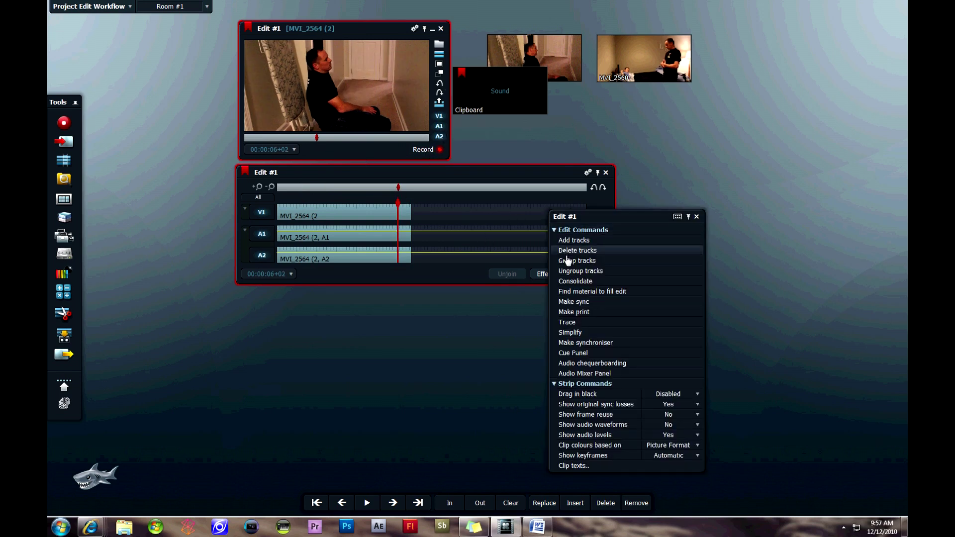
{"action": "left_click", "coordinate": [595, 261]}
{"action": "left_click", "coordinate": [488, 205]}
{"action": "left_click", "coordinate": [487, 212], "text": "shift"}
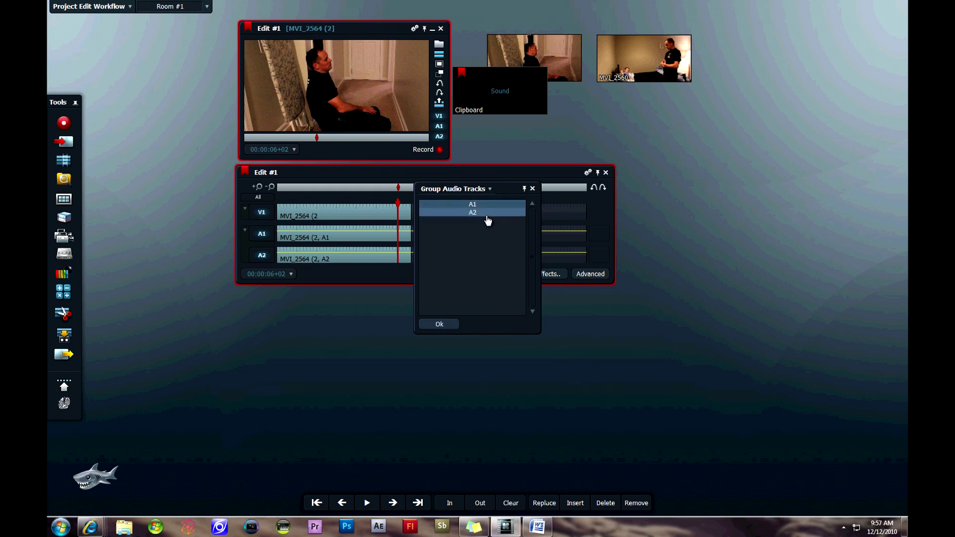
{"action": "left_click", "coordinate": [452, 326]}
- Add one DV video track before V2
{"action": "right_click", "coordinate": [472, 215]}
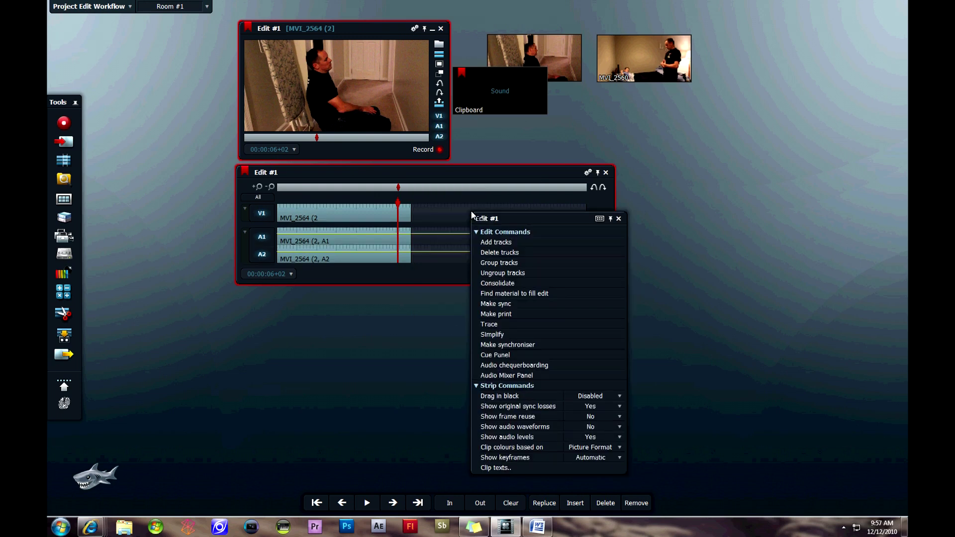
{"action": "left_click", "coordinate": [514, 244]}
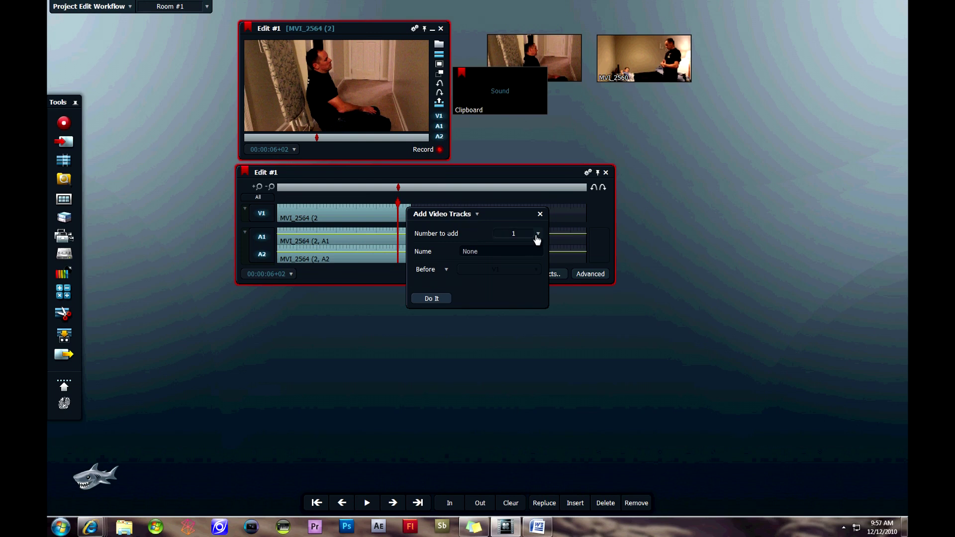
{"action": "left_click", "coordinate": [537, 240]}
{"action": "left_click", "coordinate": [512, 235]}
{"action": "left_click", "coordinate": [486, 250]}
{"action": "left_click", "coordinate": [440, 269]}
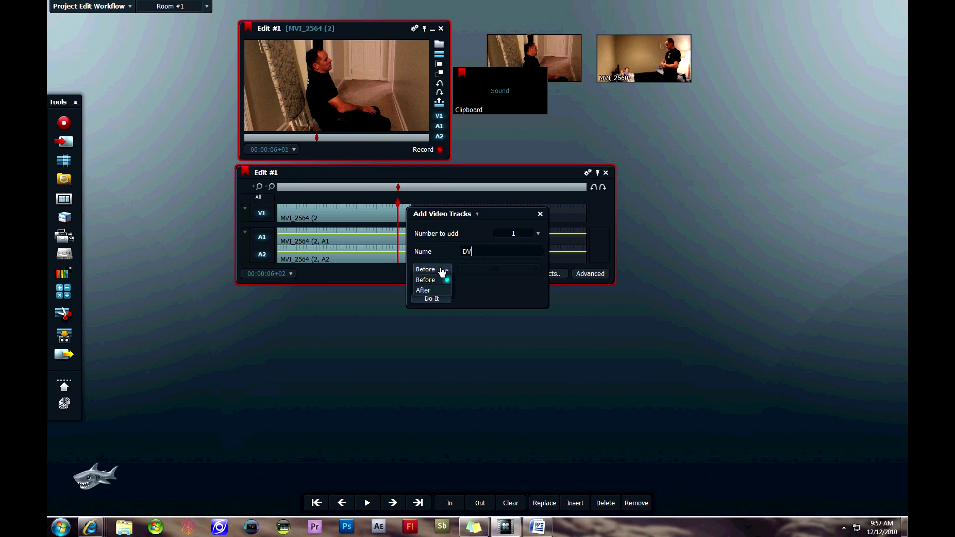
{"action": "left_click", "coordinate": [428, 280]}
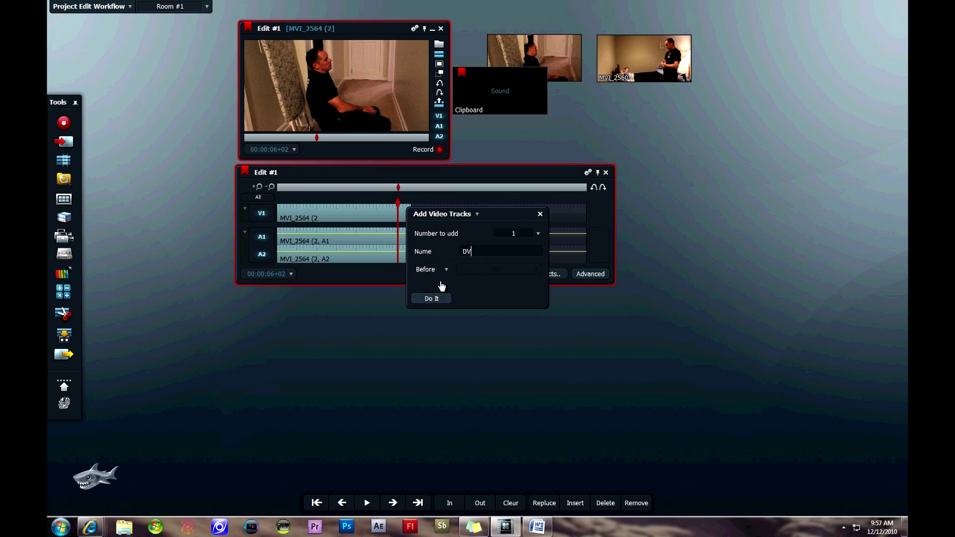
{"action": "left_click", "coordinate": [432, 298]}
{"action": "left_click", "coordinate": [540, 213]}
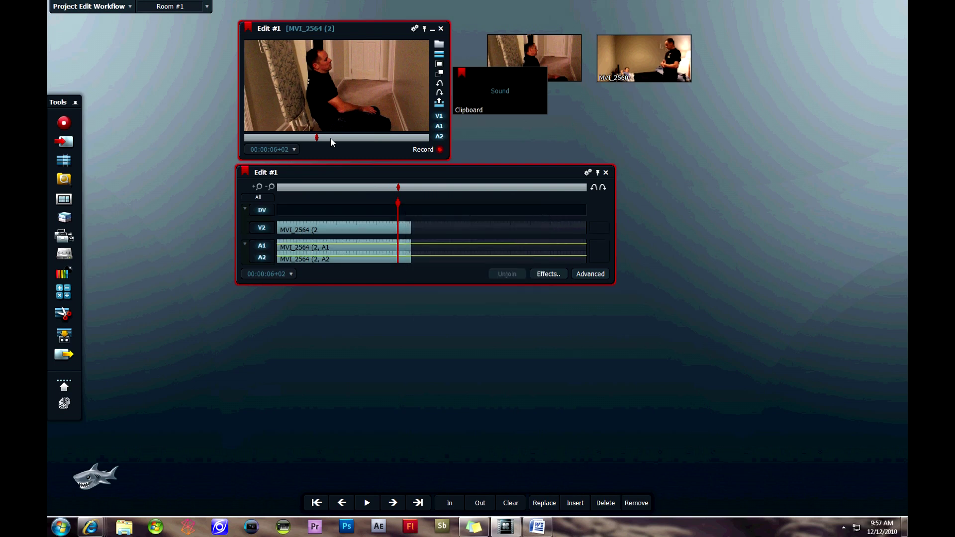
- Enlarge the timeline, deselect the empty DV track and turn off recording
{"action": "left_click_drag", "start_coordinate": [345, 277], "coordinate": [337, 320]}
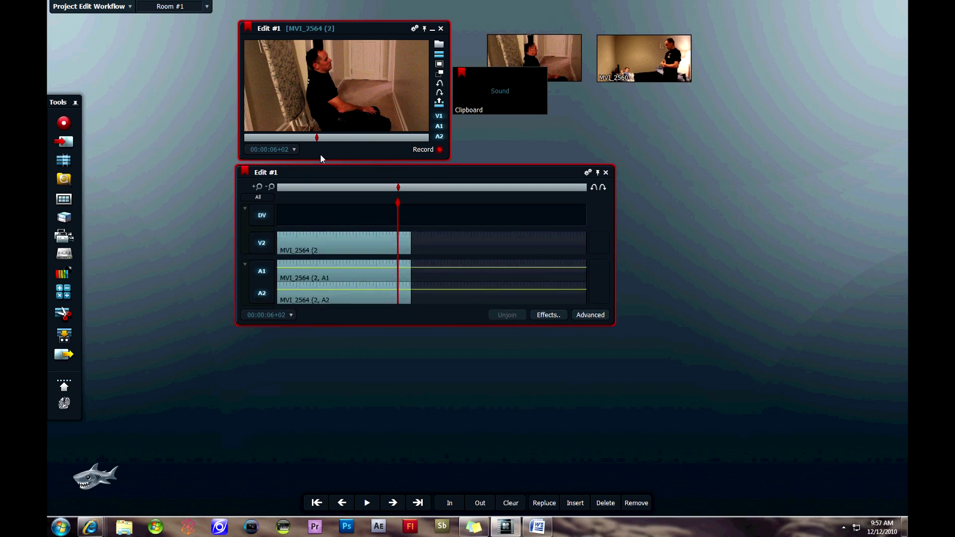
{"action": "left_click", "coordinate": [262, 215]}
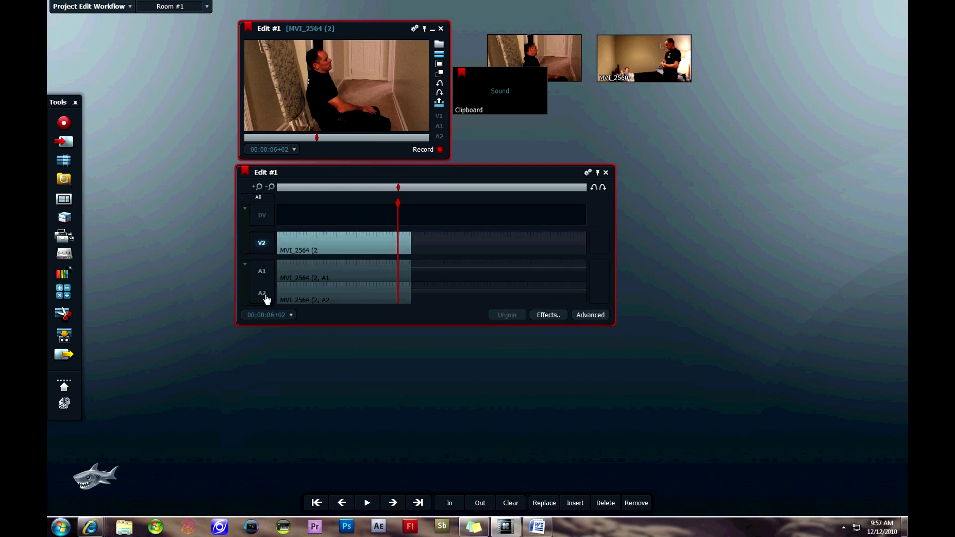
{"action": "left_click", "coordinate": [268, 224]}
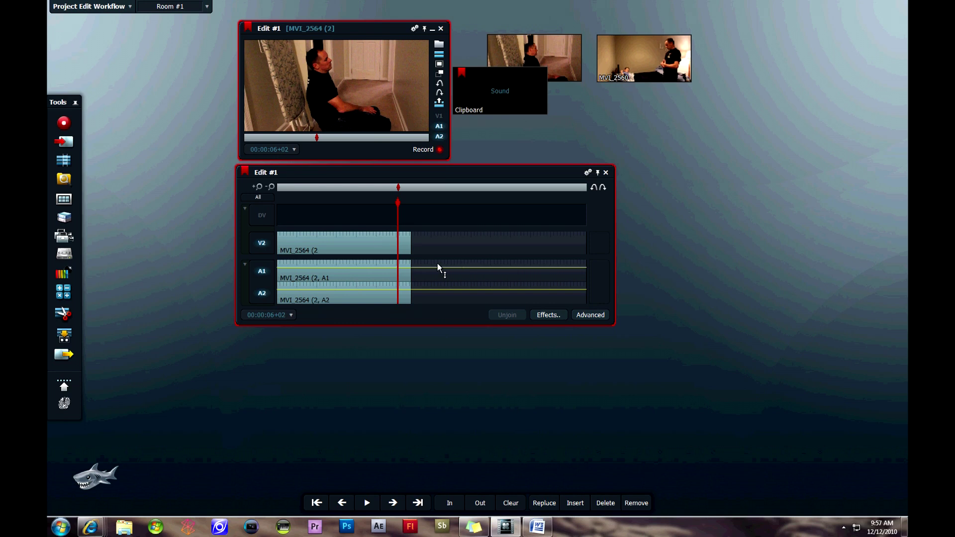
{"action": "left_click", "coordinate": [440, 149]}
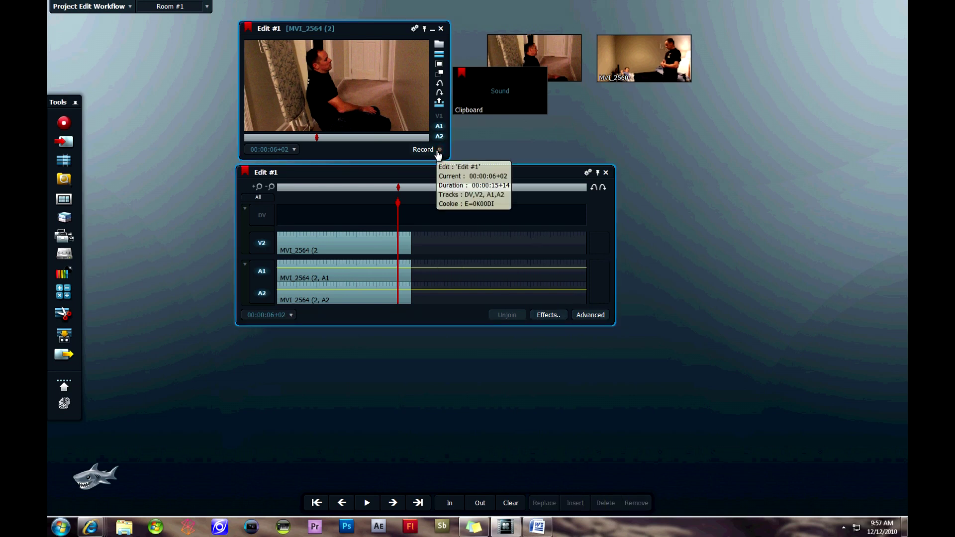
- Put Edit #1 away as a tile and close the Clipboard
{"action": "left_click", "coordinate": [439, 65]}
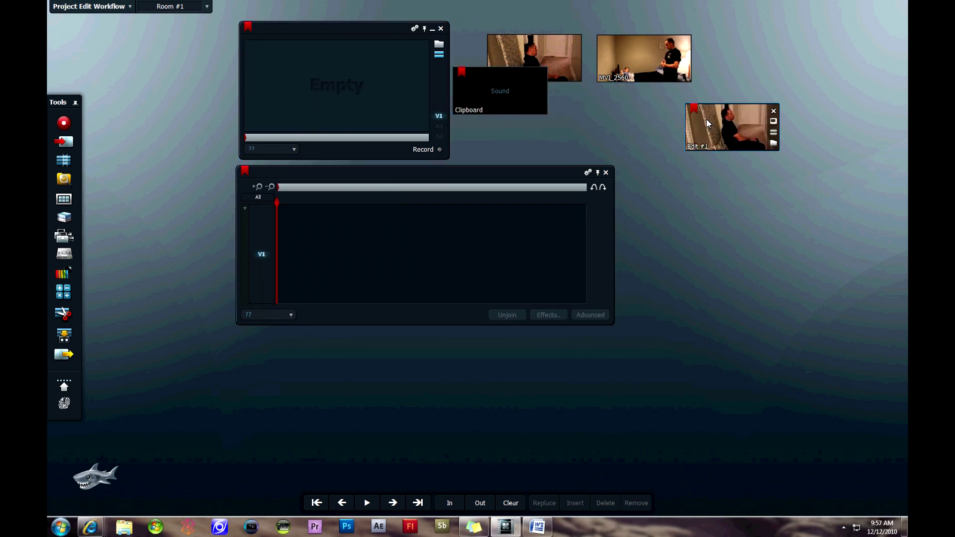
{"action": "left_click", "coordinate": [441, 28]}
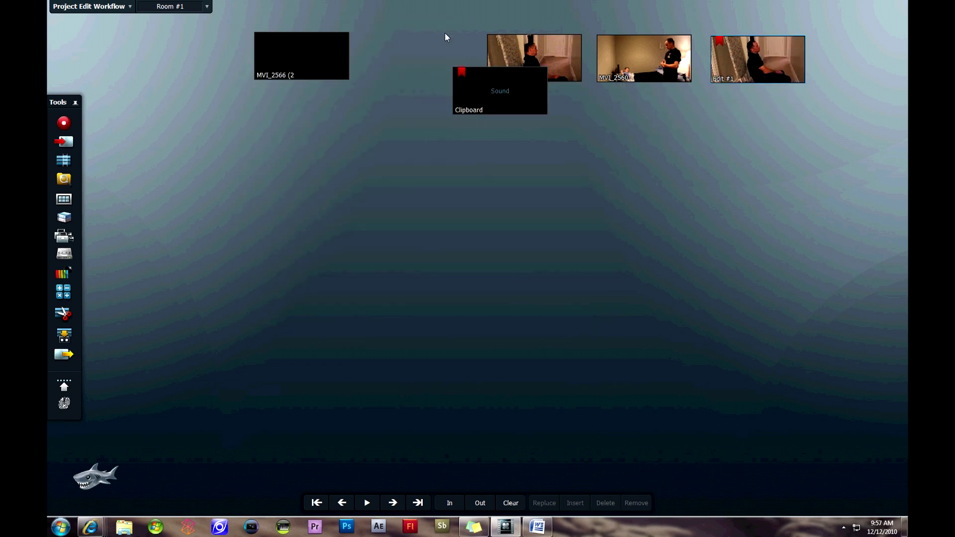
{"action": "left_click_drag", "start_coordinate": [496, 94], "coordinate": [407, 57]}
{"action": "left_click", "coordinate": [453, 38]}
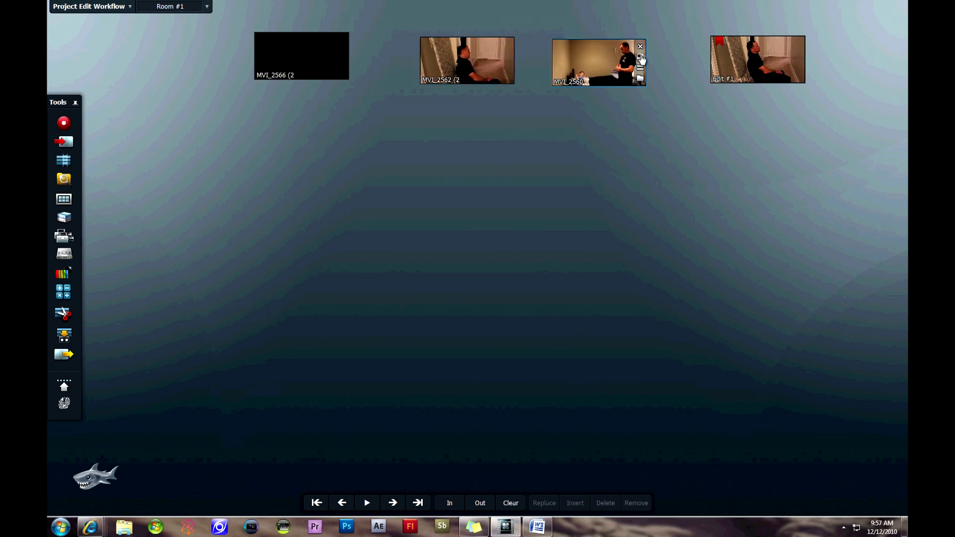
- Open MVI_2560 in a viewer and timeline and split it at 00:00:05+12 and 00:00:12+20
{"action": "left_click", "coordinate": [640, 57]}
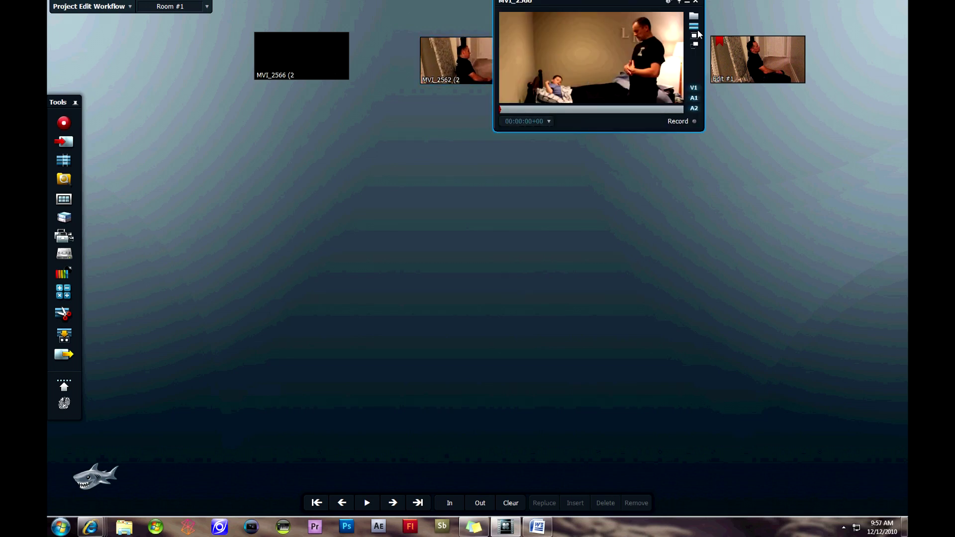
{"action": "left_click", "coordinate": [514, 160]}
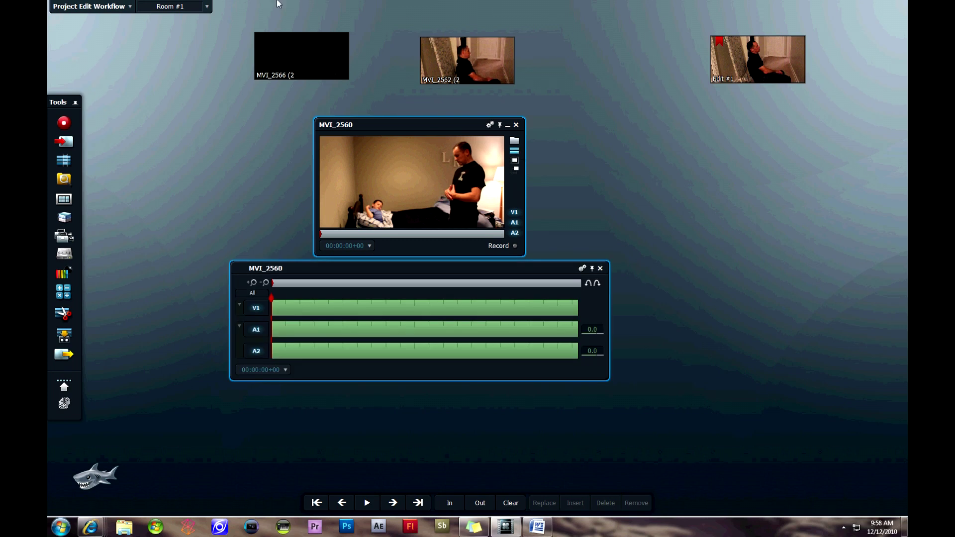
{"action": "left_click", "coordinate": [359, 286]}
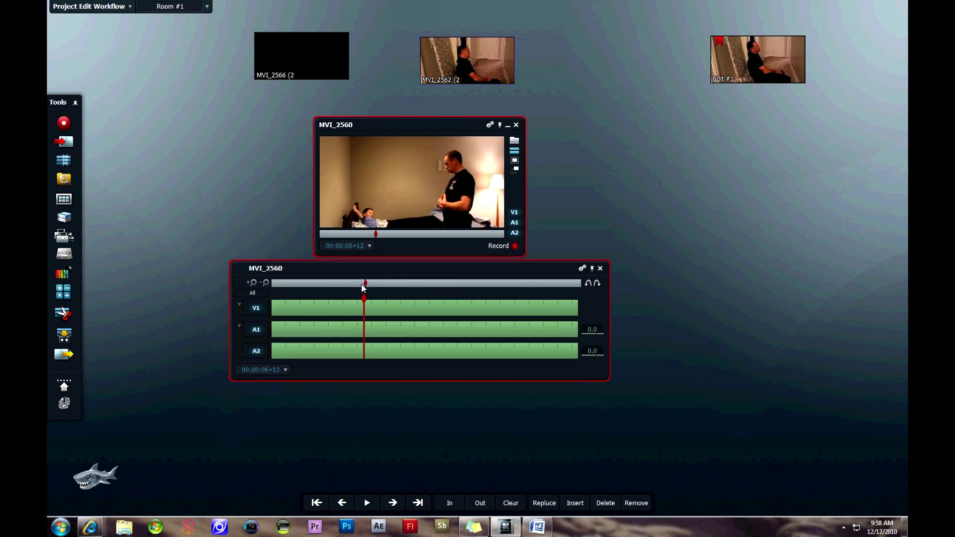
{"action": "left_click", "coordinate": [388, 284]}
{"action": "left_click", "coordinate": [336, 285]}
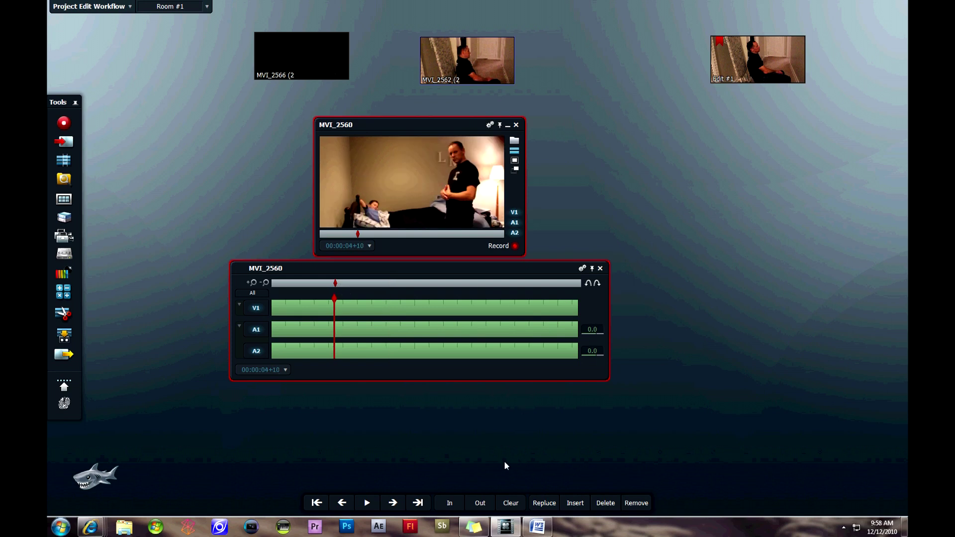
{"action": "left_click", "coordinate": [351, 284]}
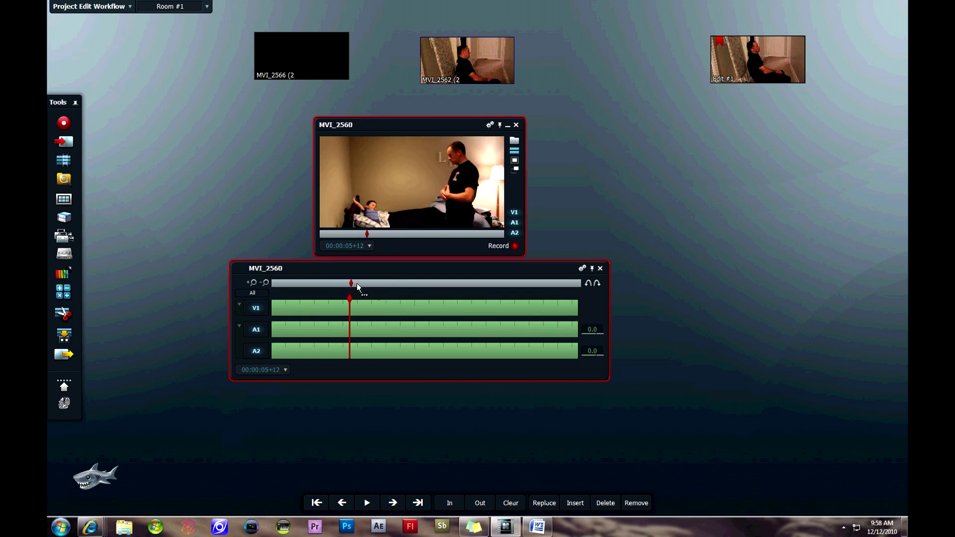
{"action": "left_click", "coordinate": [608, 504]}
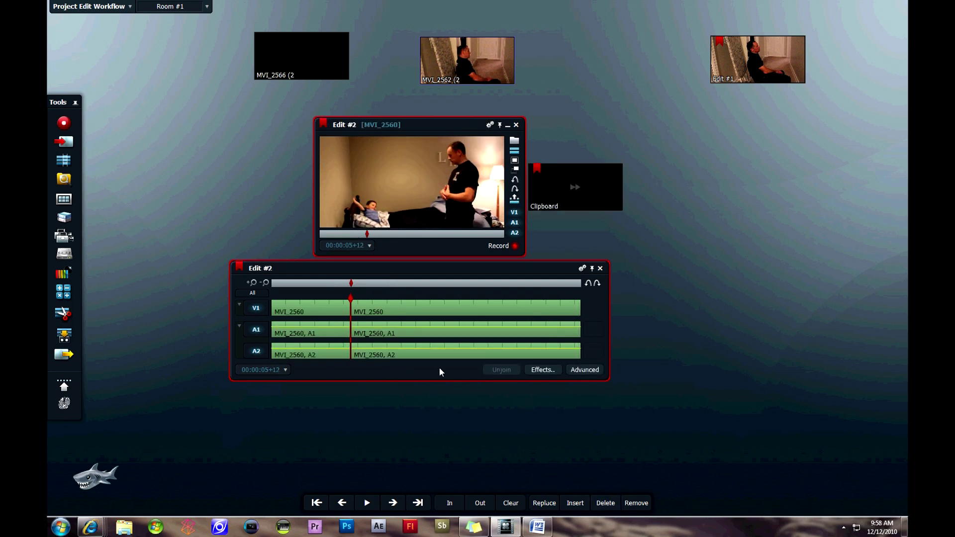
{"action": "left_click", "coordinate": [492, 285]}
{"action": "left_click", "coordinate": [454, 285]}
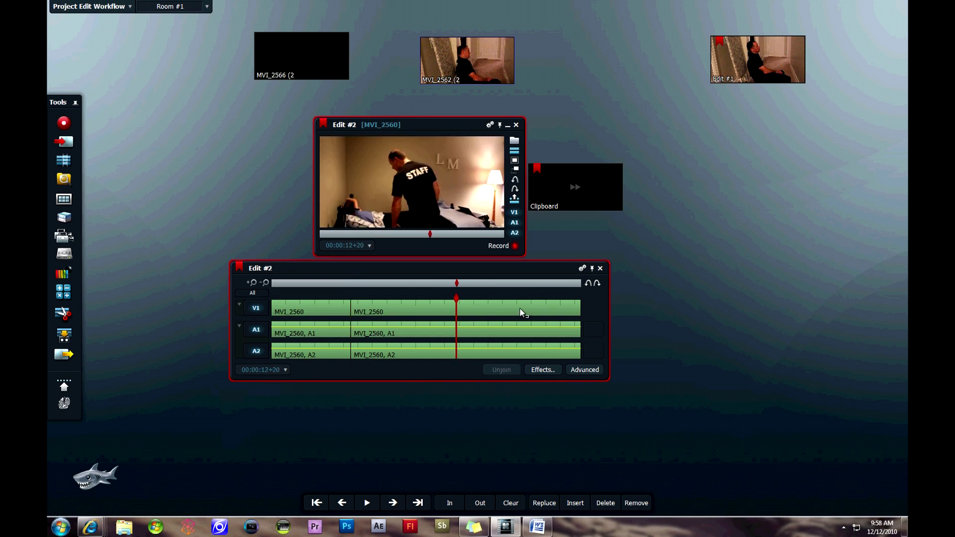
{"action": "left_click", "coordinate": [606, 507]}
- Remove the sections before 05+12 and after 12+20, keeping only the middle
{"action": "left_click", "coordinate": [482, 312]}
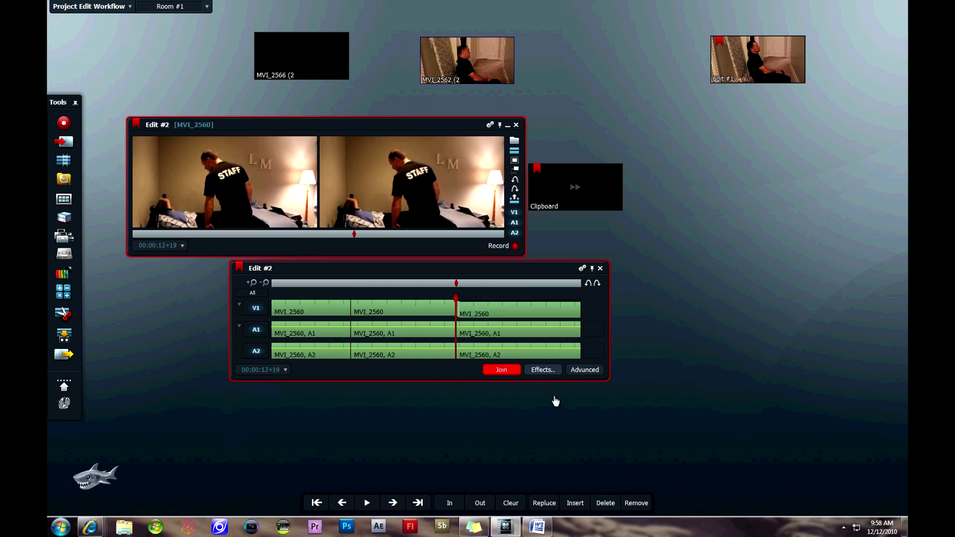
{"action": "left_click", "coordinate": [503, 370]}
{"action": "left_click", "coordinate": [638, 502]}
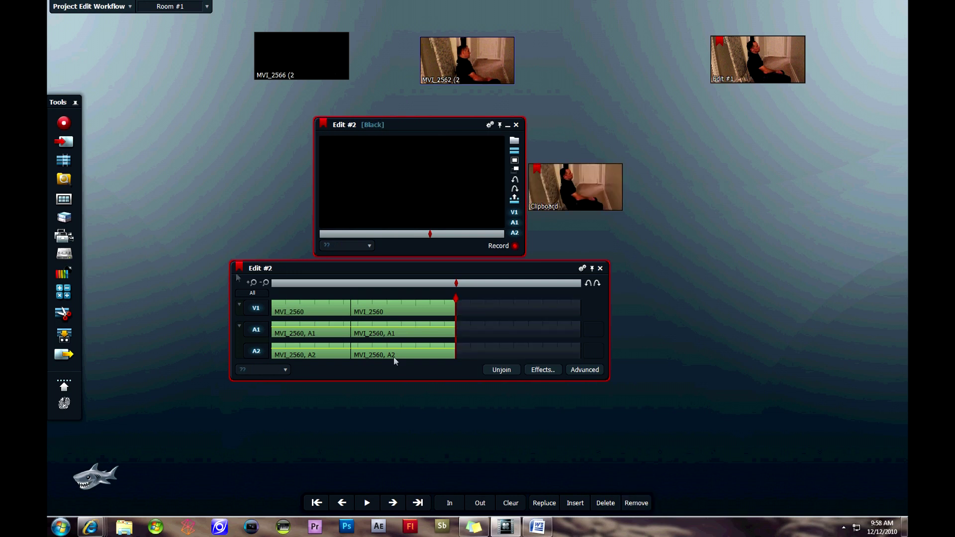
{"action": "left_click", "coordinate": [302, 284]}
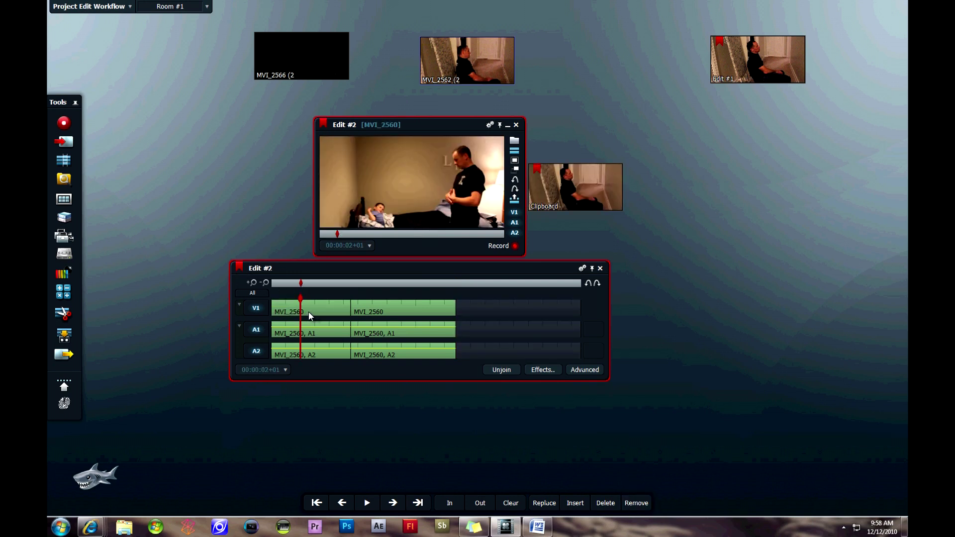
{"action": "left_click_drag", "start_coordinate": [308, 312], "coordinate": [225, 200]}
{"action": "left_click_drag", "start_coordinate": [318, 354], "coordinate": [233, 227]}
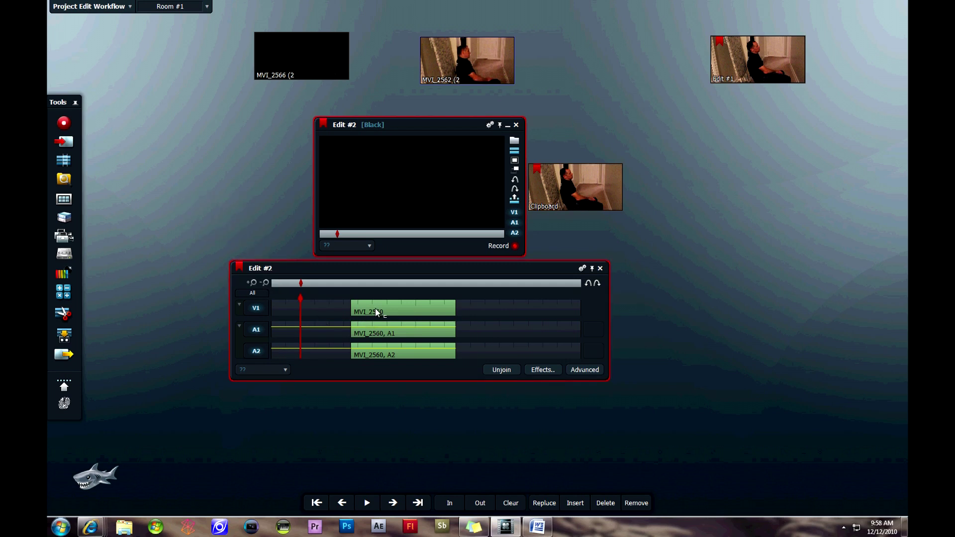
{"action": "left_click_drag", "start_coordinate": [375, 311], "coordinate": [452, 338]}
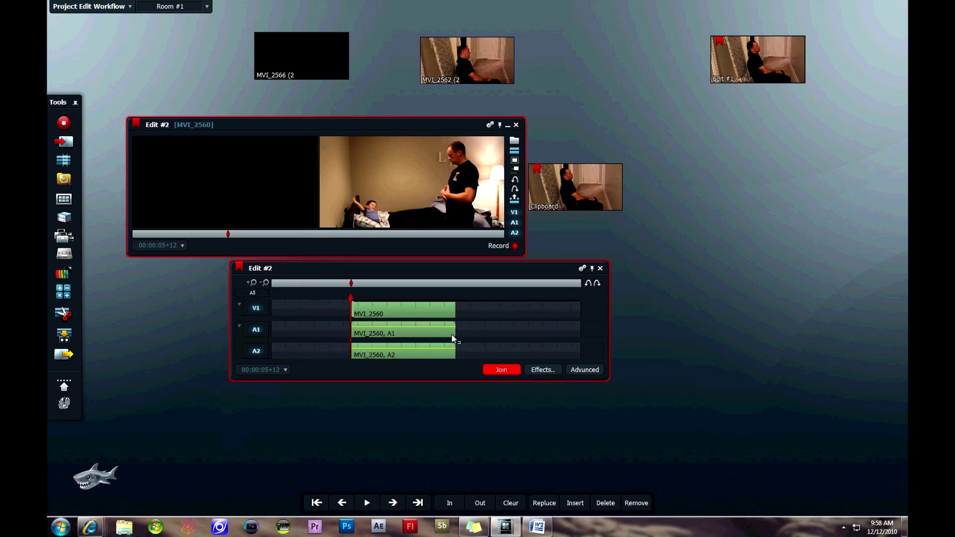
{"action": "left_click", "coordinate": [502, 370]}
- Group Edit #2's A1 and A2 audio tracks, then group its V1 video track
{"action": "right_click", "coordinate": [478, 328]}
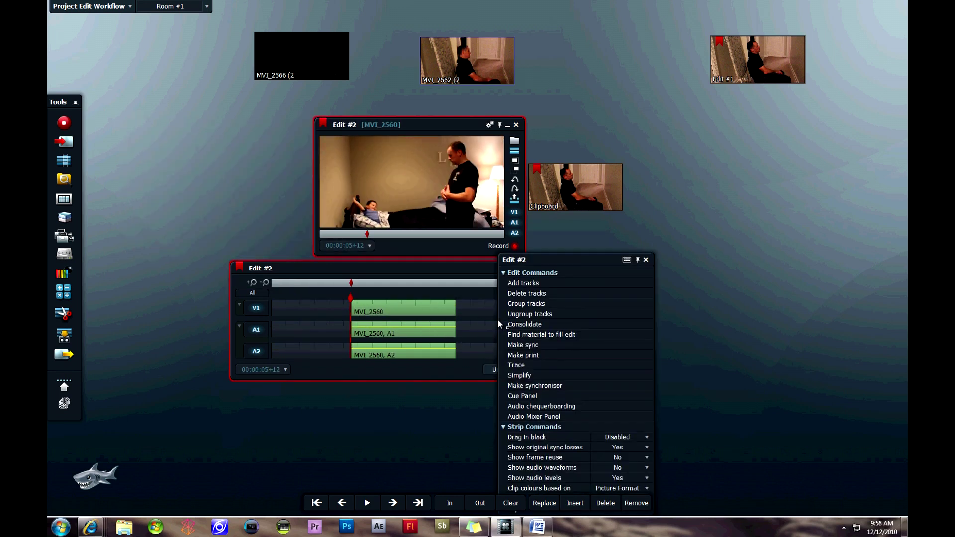
{"action": "left_click", "coordinate": [537, 304]}
{"action": "left_click", "coordinate": [473, 209]}
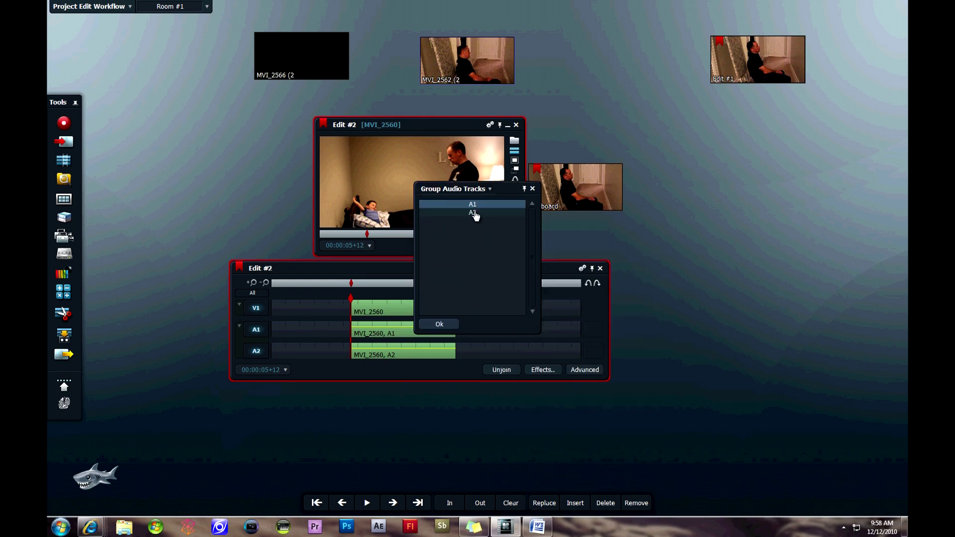
{"action": "left_click", "coordinate": [432, 323]}
{"action": "right_click", "coordinate": [490, 326]}
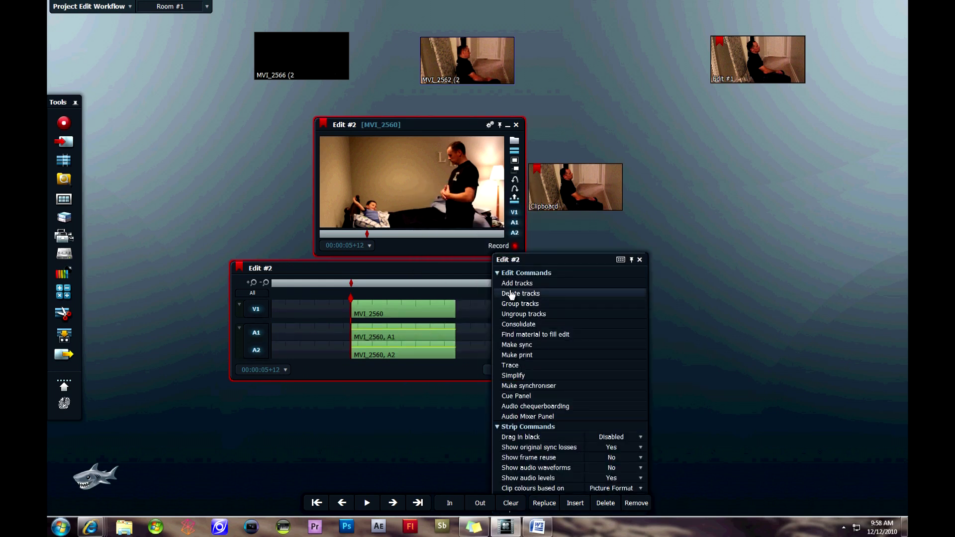
{"action": "left_click", "coordinate": [524, 305]}
{"action": "left_click", "coordinate": [477, 189]}
{"action": "left_click", "coordinate": [466, 199]}
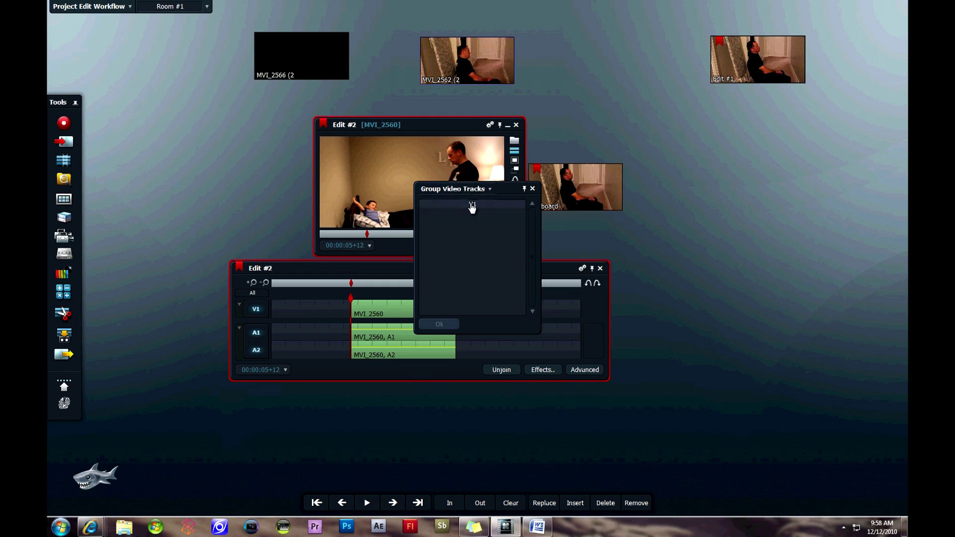
{"action": "left_click", "coordinate": [481, 205]}
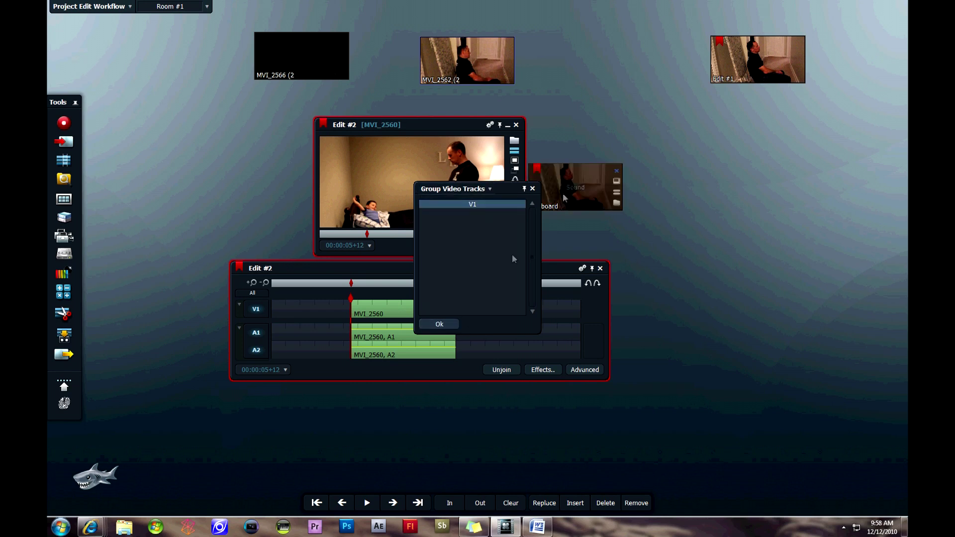
{"action": "left_click", "coordinate": [440, 325]}
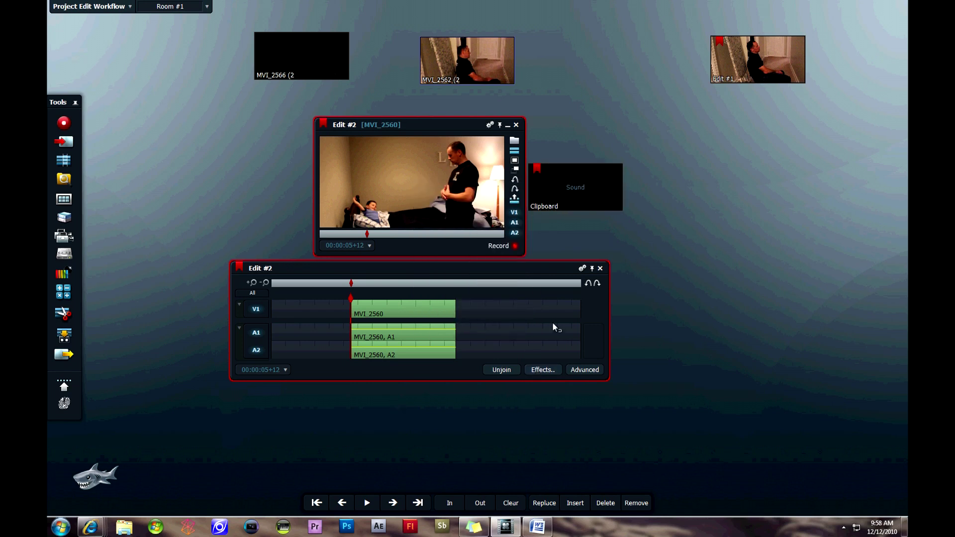
- Turn off recording, put Edit #2 away under Edit #1, and move the Clipboard bin to the top row
{"action": "left_click", "coordinate": [514, 245]}
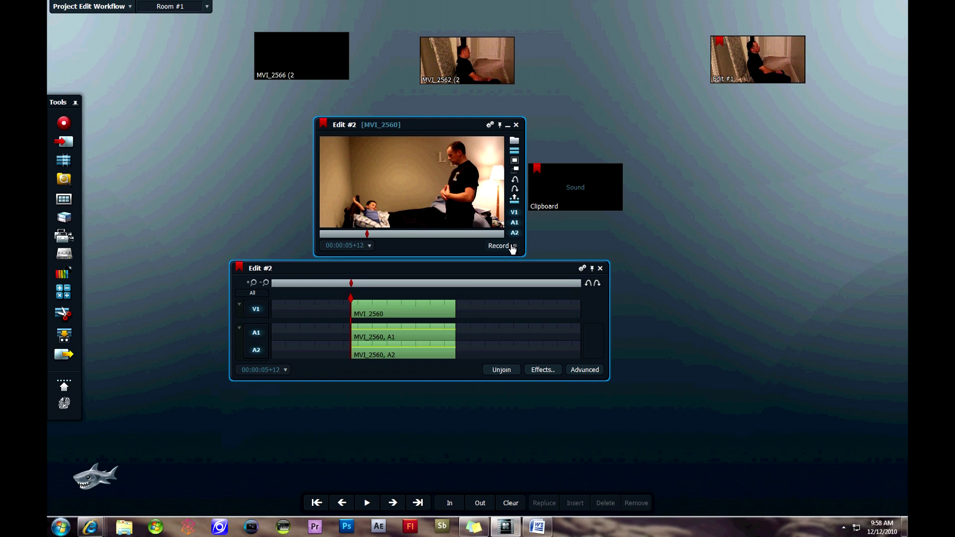
{"action": "left_click", "coordinate": [515, 161]}
{"action": "left_click_drag", "start_coordinate": [572, 187], "coordinate": [756, 115]}
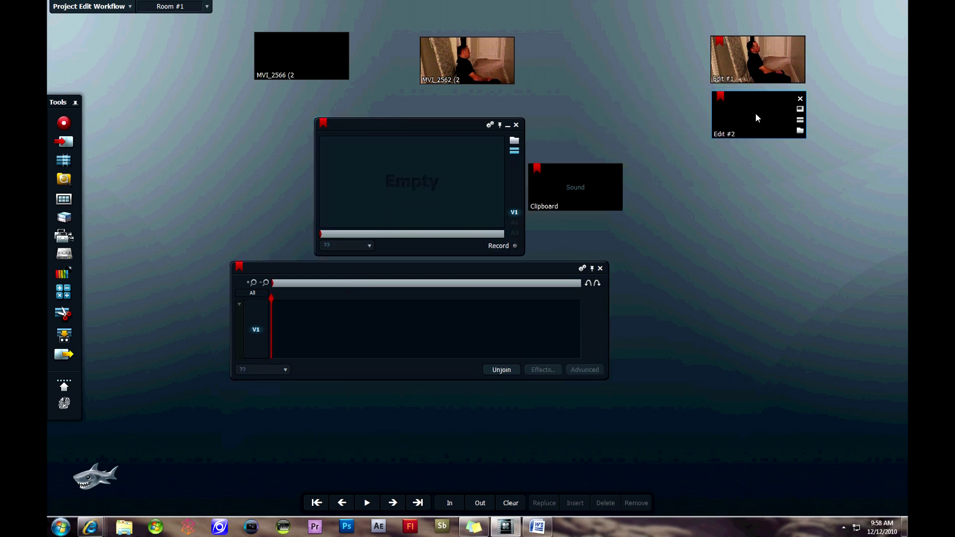
{"action": "left_click", "coordinate": [516, 125]}
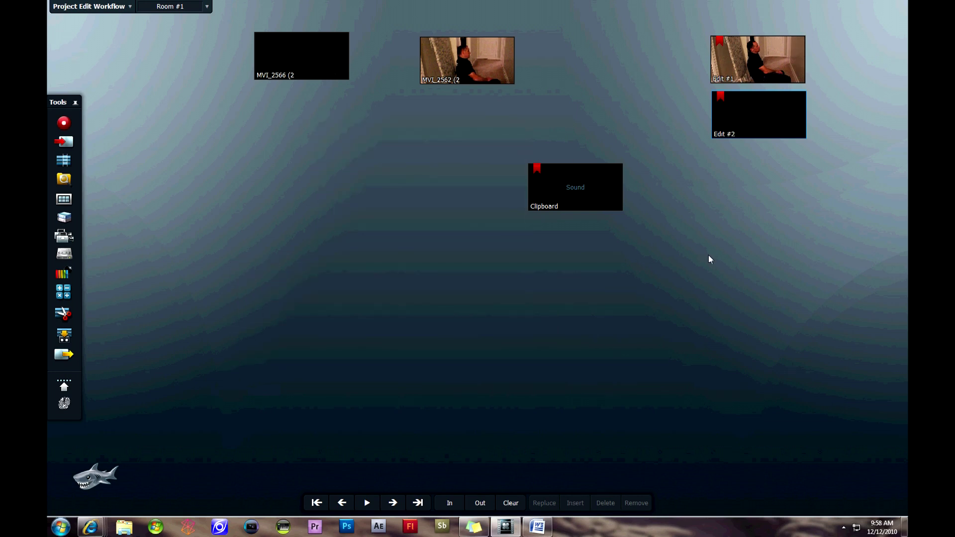
{"action": "left_click_drag", "start_coordinate": [591, 167], "coordinate": [601, 106]}
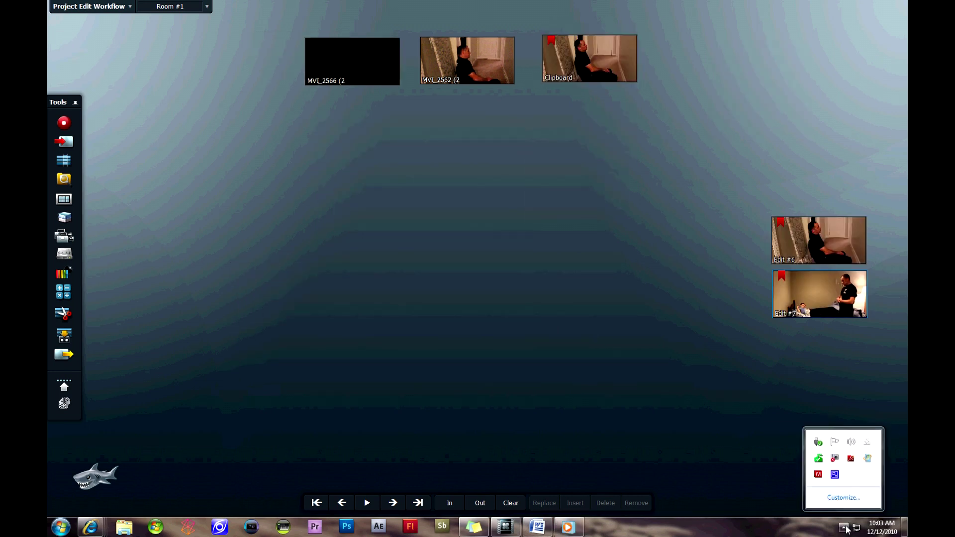
{"action": "left_click", "coordinate": [844, 528]}
- Create a new edit, arrange its viewer and timeline, and rename it 'Timeline'
{"action": "left_click", "coordinate": [63, 160]}
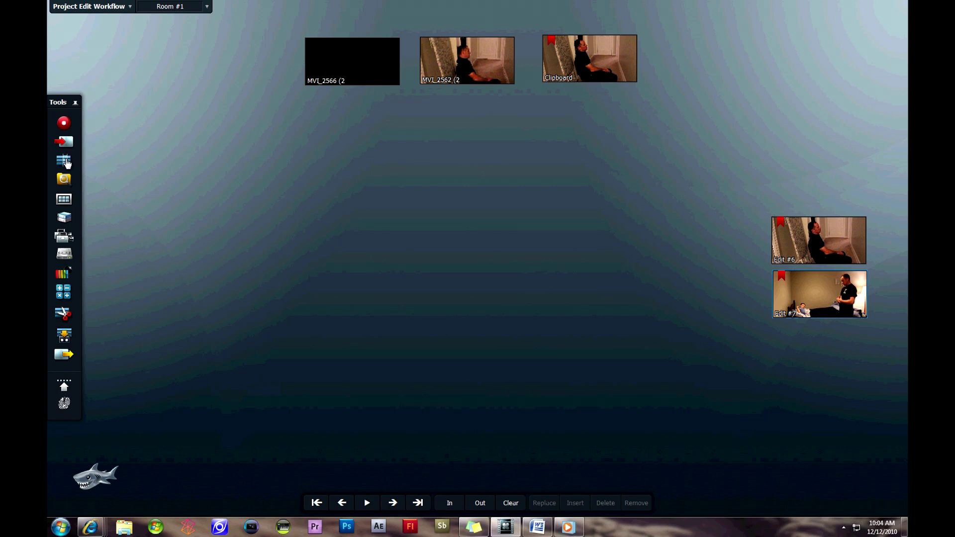
{"action": "left_click_drag", "start_coordinate": [725, 127], "coordinate": [322, 111]}
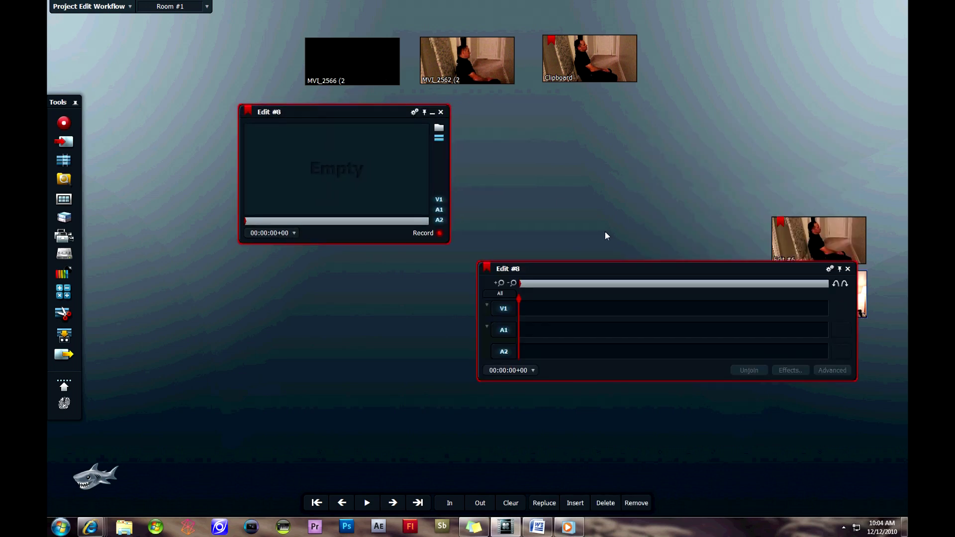
{"action": "left_click_drag", "start_coordinate": [586, 274], "coordinate": [344, 274]}
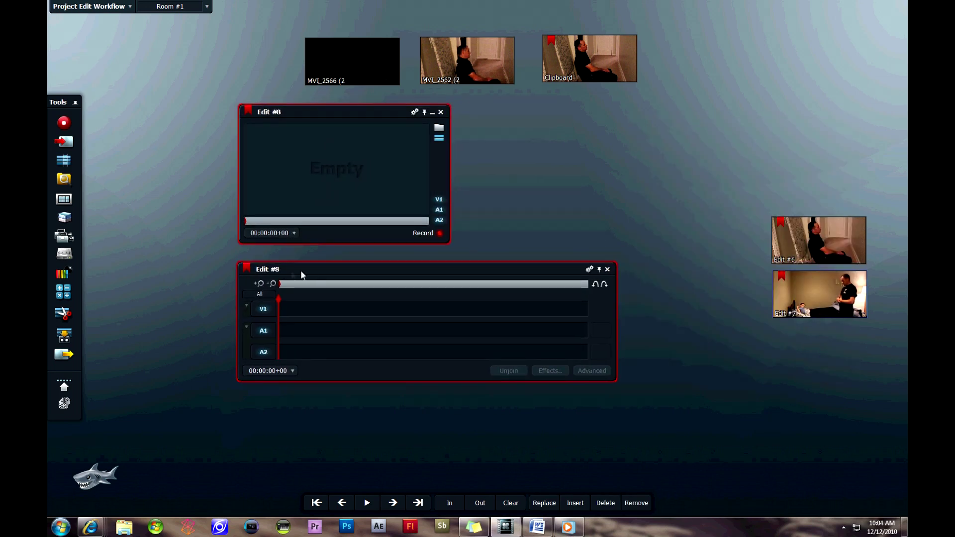
{"action": "left_click", "coordinate": [272, 267]}
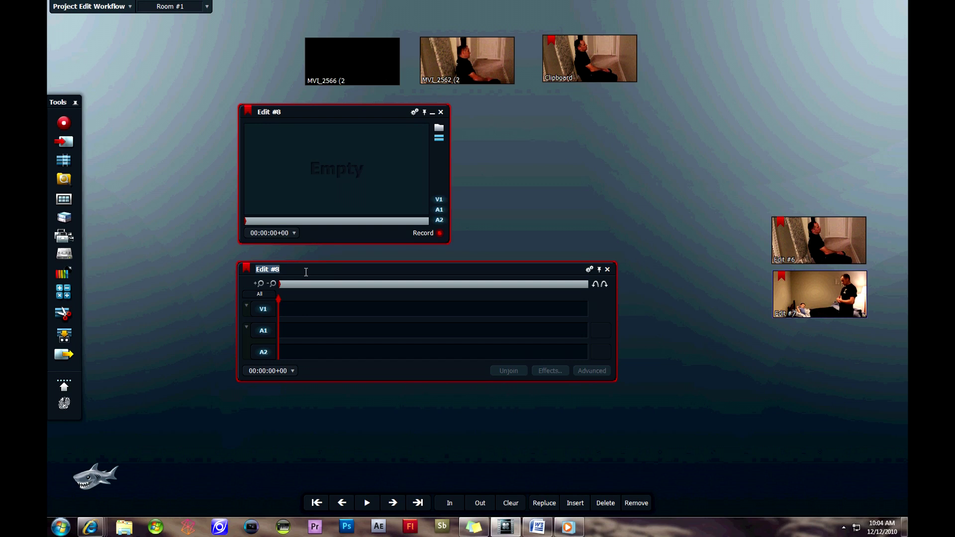
{"action": "type", "text": "Timeline"}
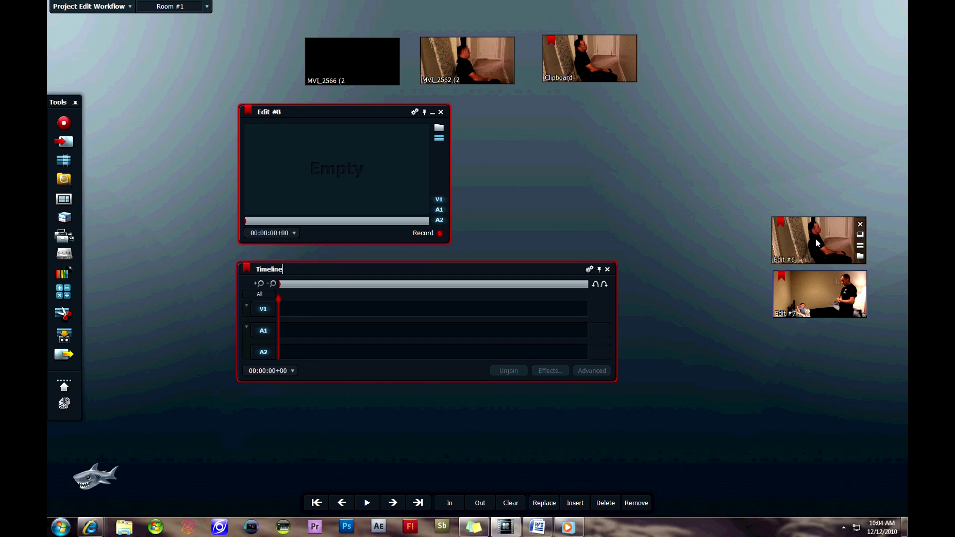
- Load the Edit #6 clip, append the Edit #7 clip after it, and select the cut between them
{"action": "left_click_drag", "start_coordinate": [776, 244], "coordinate": [326, 177]}
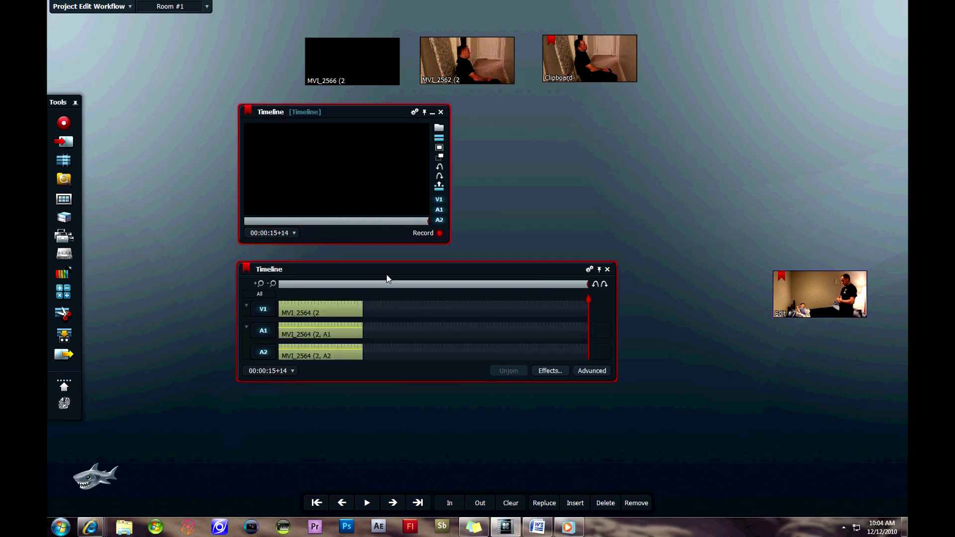
{"action": "left_click", "coordinate": [305, 283]}
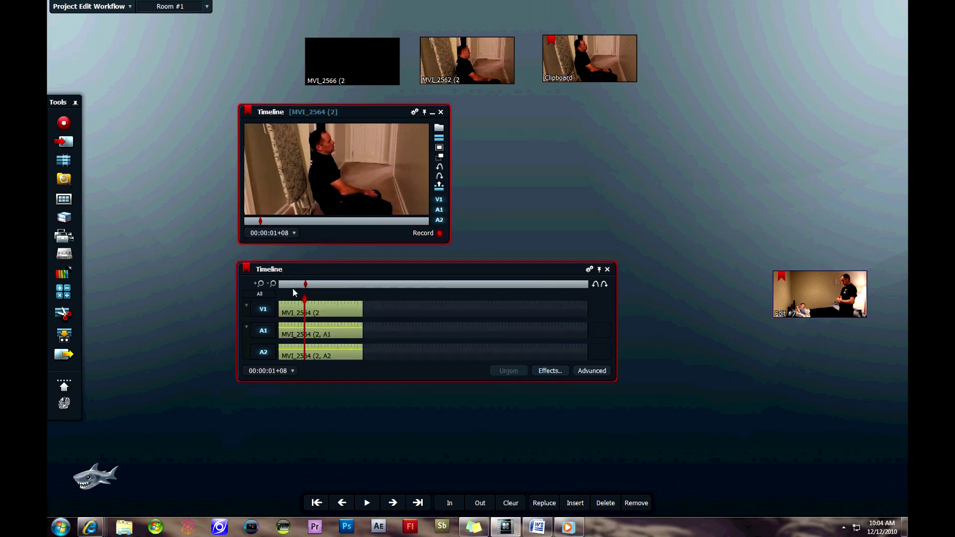
{"action": "left_click", "coordinate": [364, 284]}
{"action": "left_click_drag", "start_coordinate": [830, 317], "coordinate": [366, 250]}
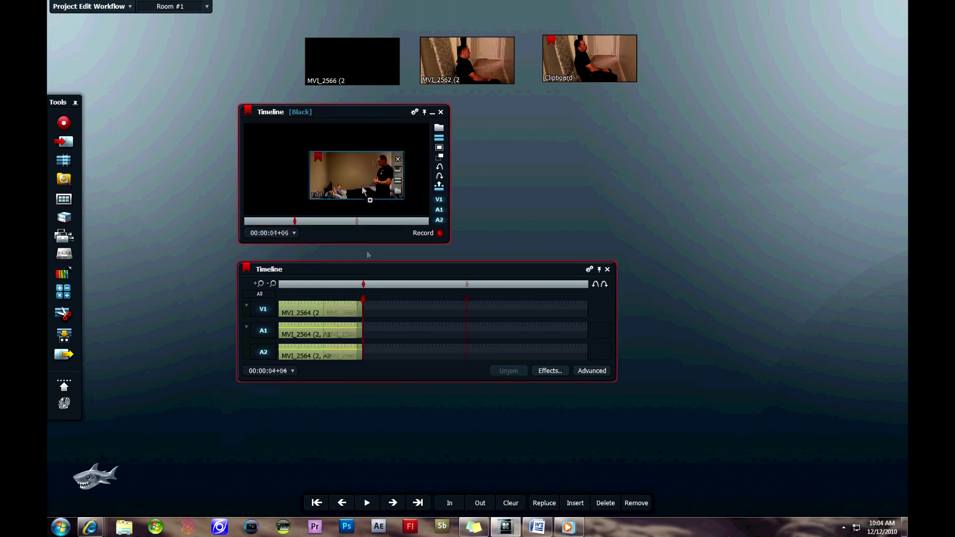
{"action": "left_click", "coordinate": [327, 285]}
{"action": "left_click", "coordinate": [334, 285]}
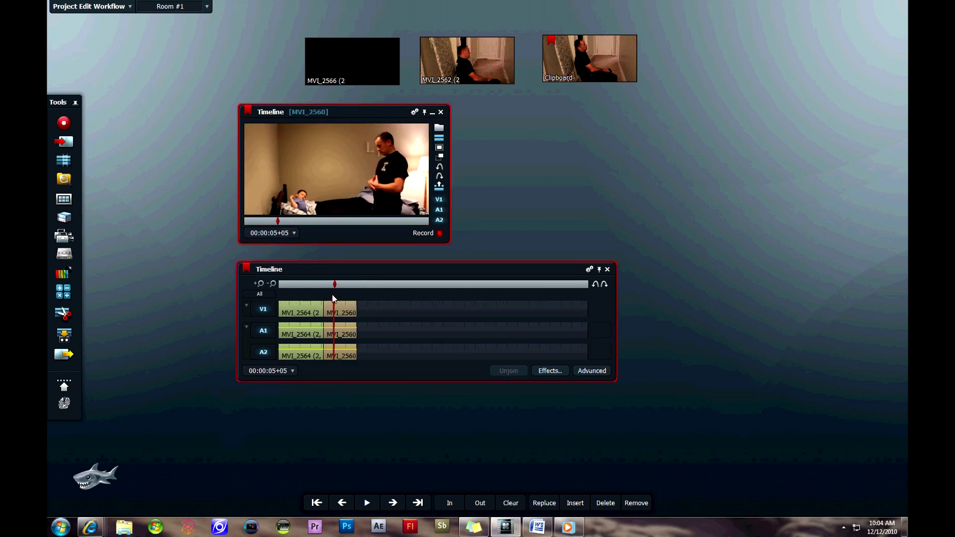
{"action": "left_click", "coordinate": [333, 321]}
{"action": "left_click", "coordinate": [483, 341]}
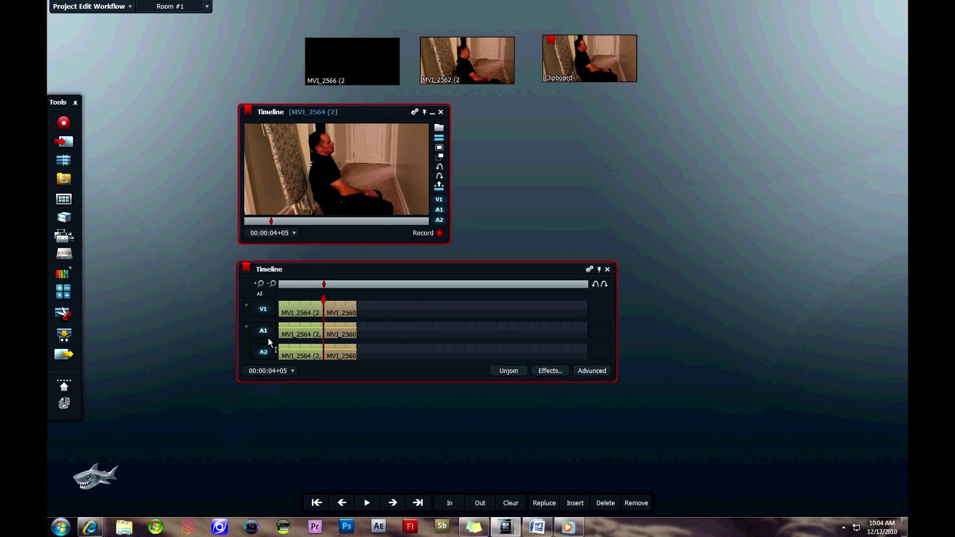
- Group the Timeline edit's A1 and A2 audio tracks via Group tracks
{"action": "right_click", "coordinate": [398, 315]}
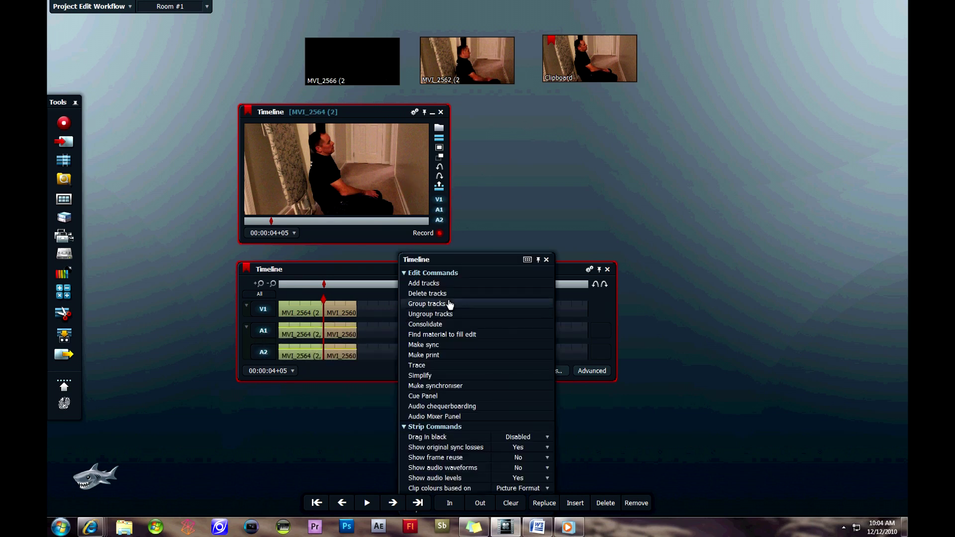
{"action": "left_click", "coordinate": [461, 305]}
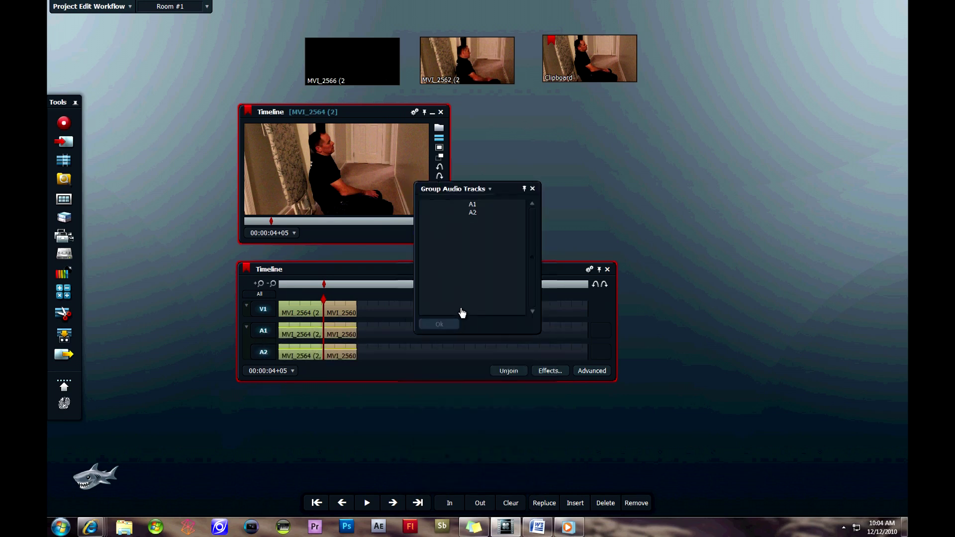
{"action": "left_click", "coordinate": [473, 204]}
{"action": "left_click", "coordinate": [476, 212], "text": "ctrl"}
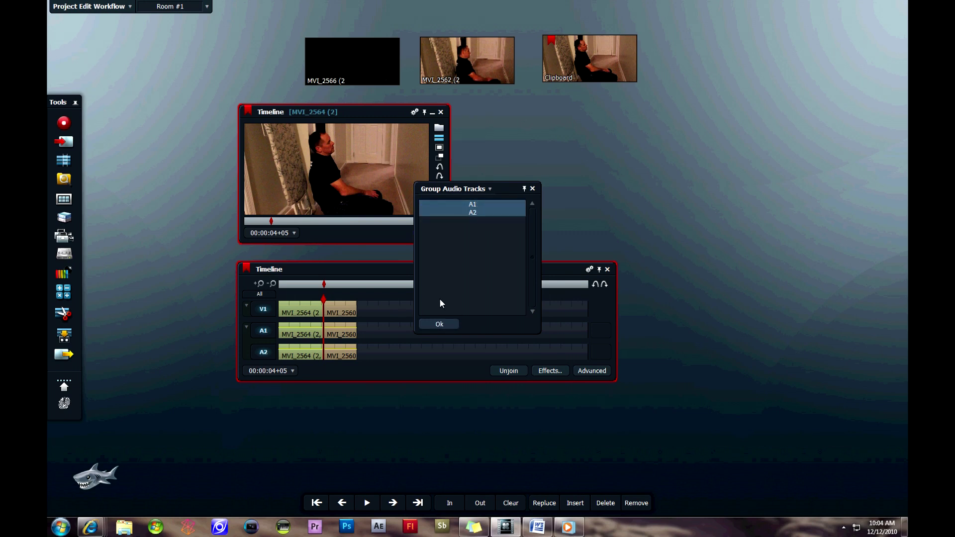
{"action": "left_click", "coordinate": [439, 324]}
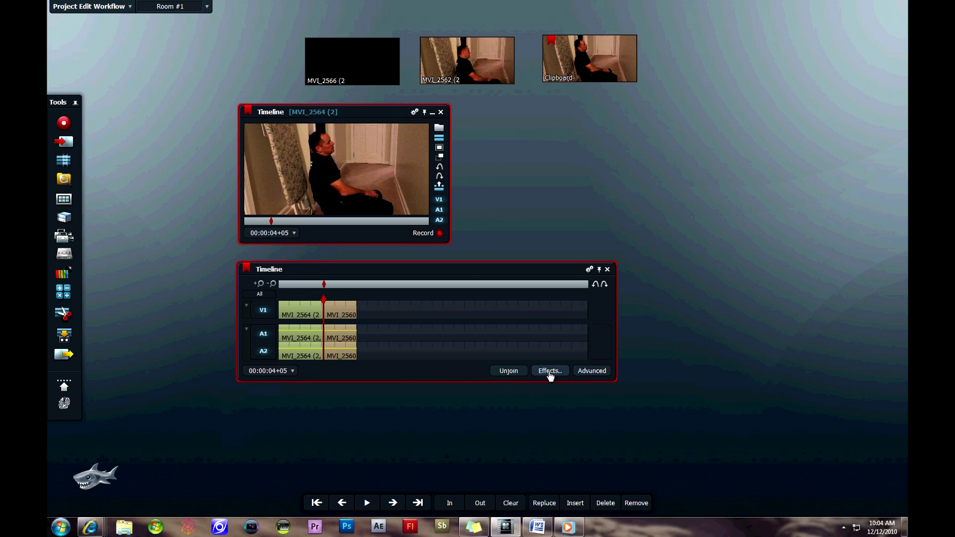
{"action": "left_click", "coordinate": [550, 370]}
- Add a 32-frame Dissolve centred on the MVI_2564/MVI_2560 cut, Amount about 59%
{"action": "left_click", "coordinate": [357, 85]}
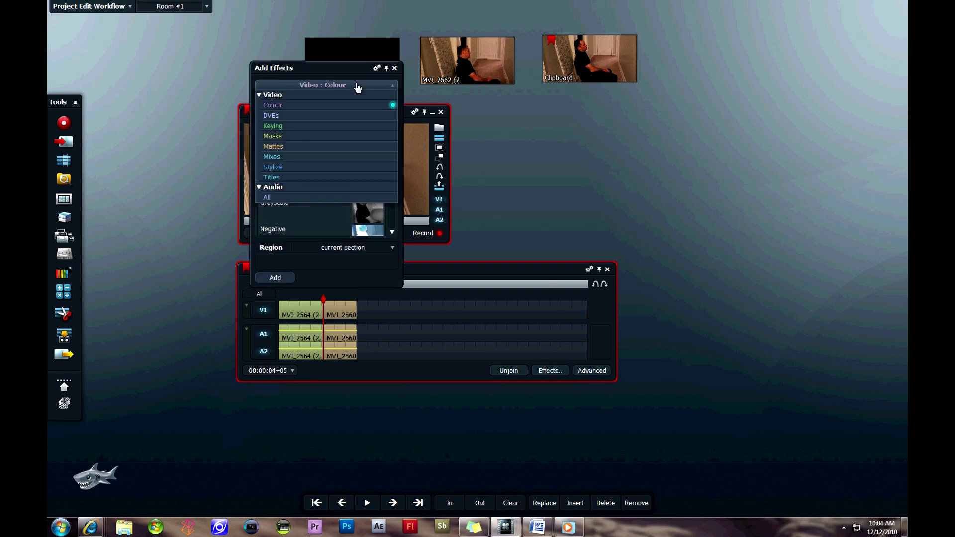
{"action": "left_click", "coordinate": [297, 157]}
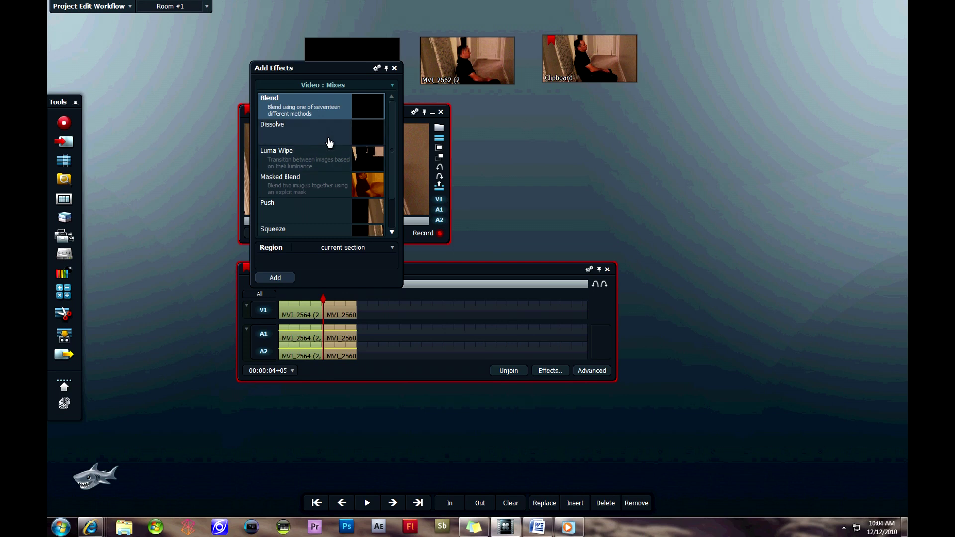
{"action": "left_click", "coordinate": [329, 143]}
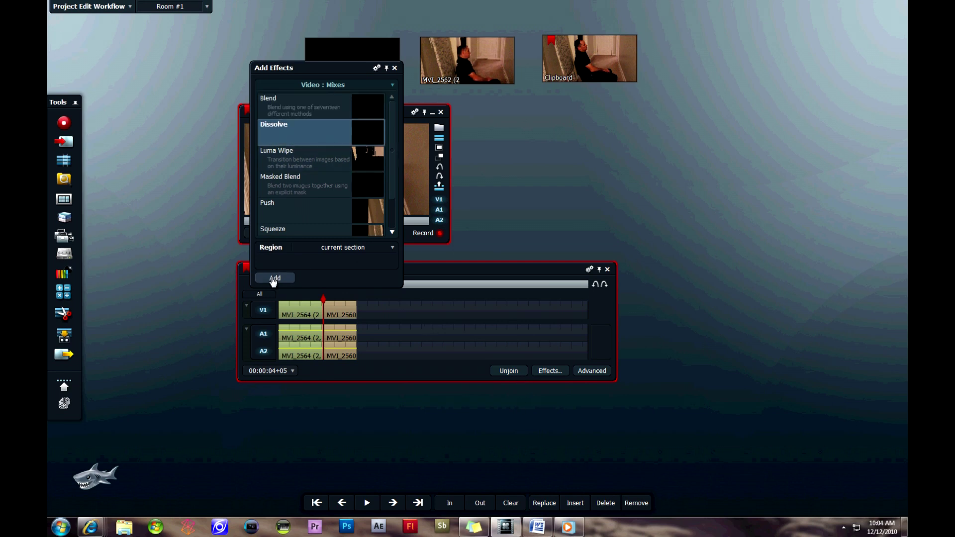
{"action": "left_click", "coordinate": [343, 248]}
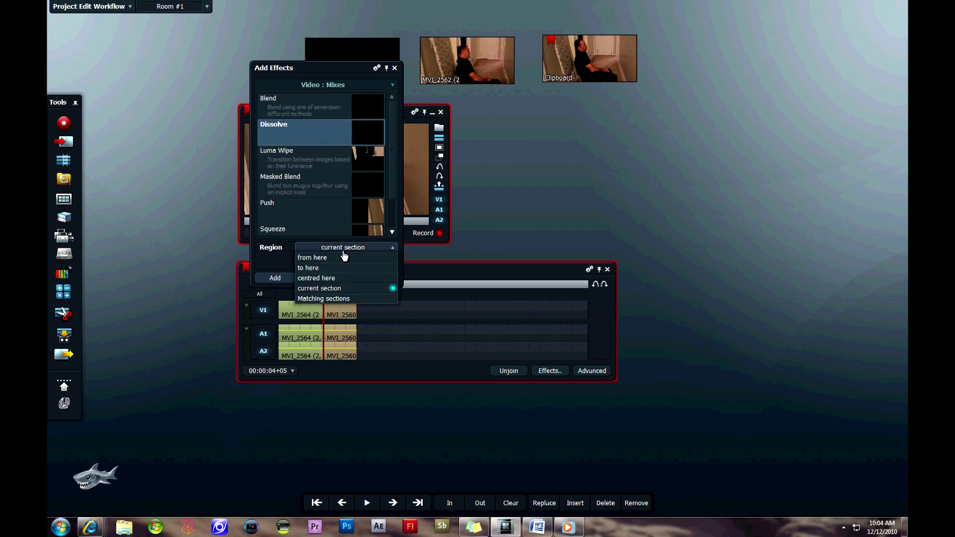
{"action": "left_click", "coordinate": [318, 278]}
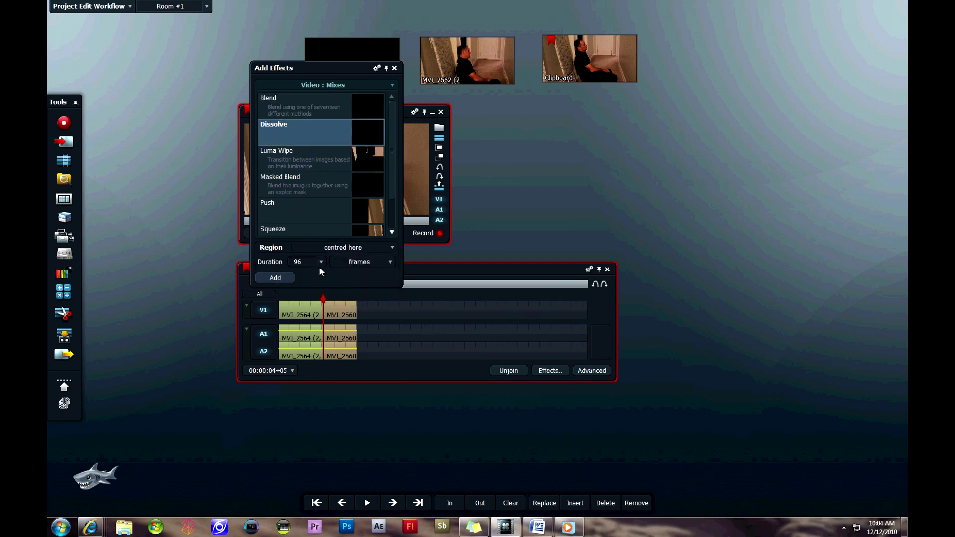
{"action": "left_click", "coordinate": [309, 264]}
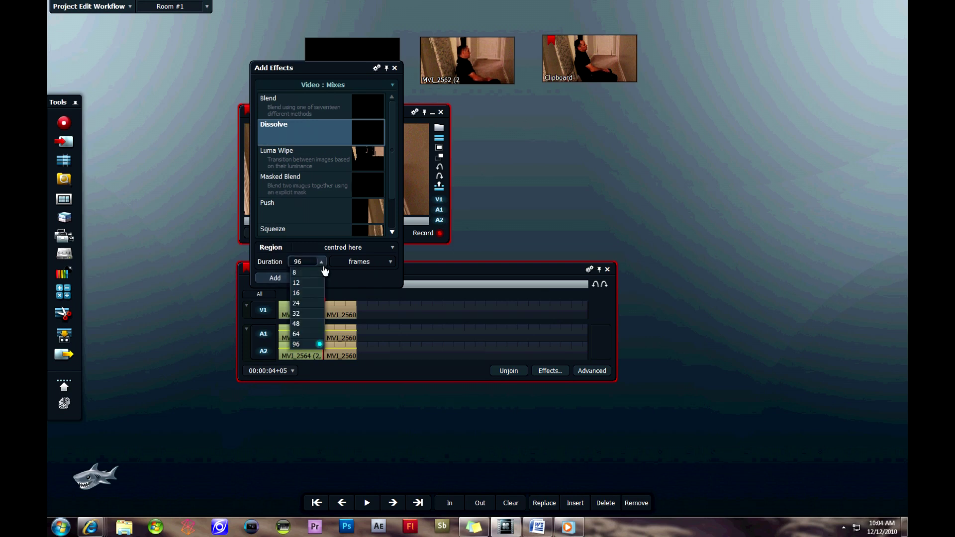
{"action": "left_click", "coordinate": [309, 314]}
{"action": "left_click", "coordinate": [286, 278]}
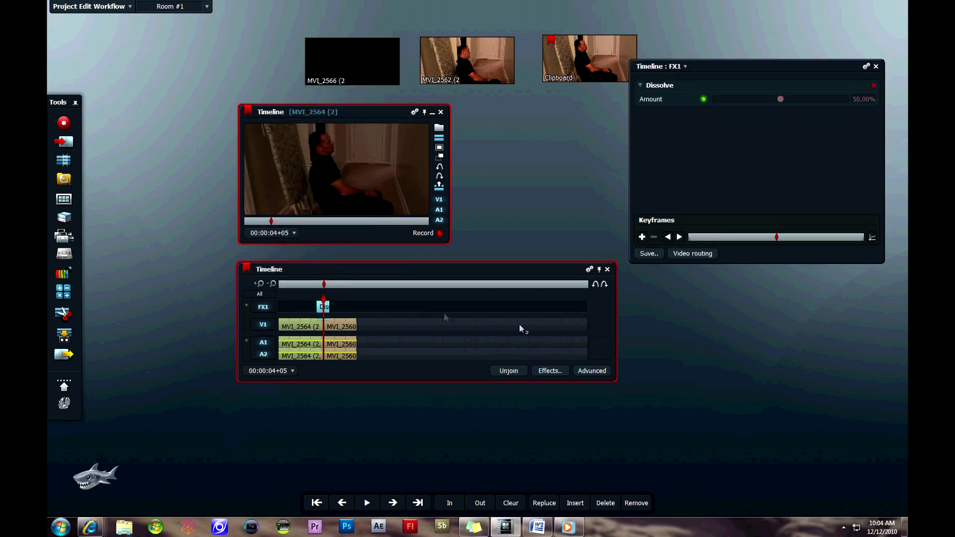
{"action": "left_click", "coordinate": [792, 99]}
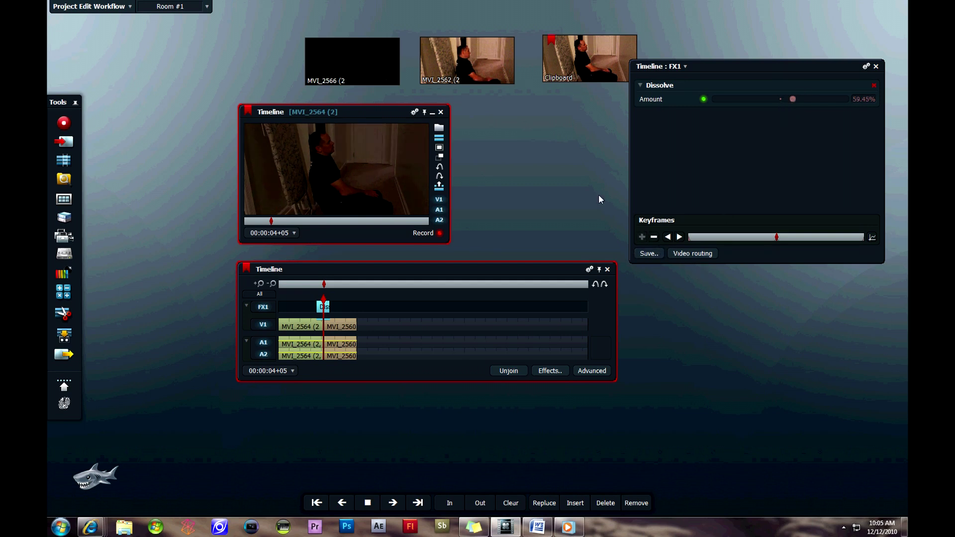
- Delete the middle Dissolve Amount keyframe and close the keyframe editor
{"action": "left_click", "coordinate": [871, 238]}
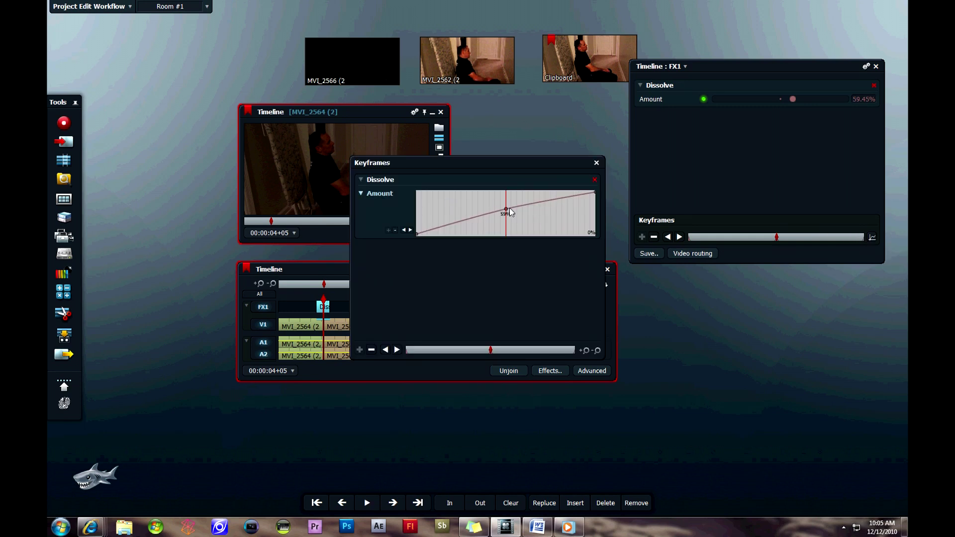
{"action": "left_click_drag", "start_coordinate": [510, 208], "coordinate": [518, 225]}
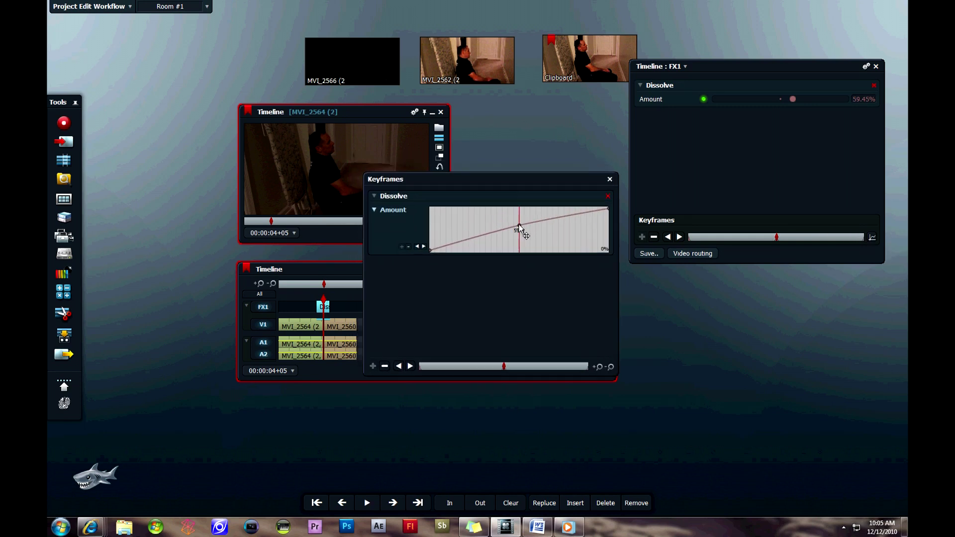
{"action": "left_click", "coordinate": [408, 247]}
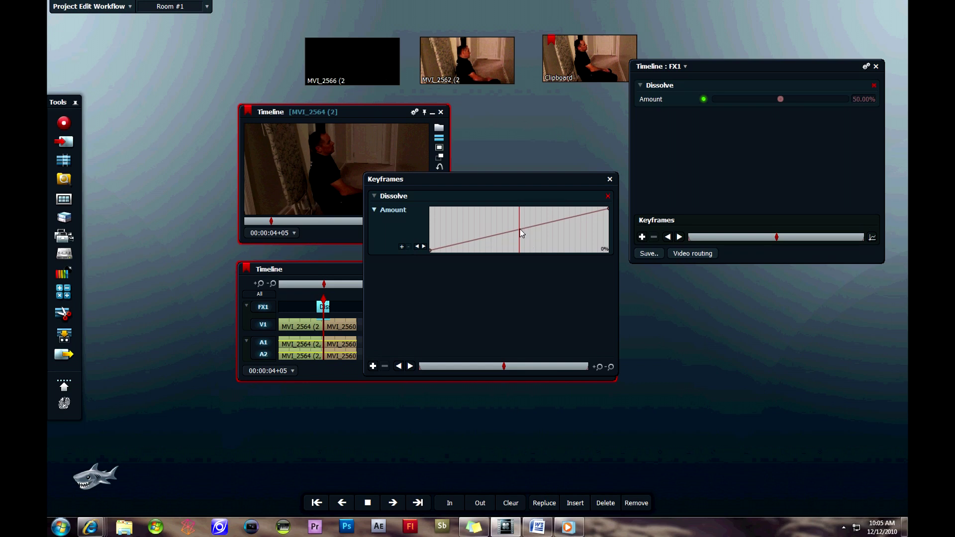
{"action": "left_click_drag", "start_coordinate": [521, 230], "coordinate": [518, 219]}
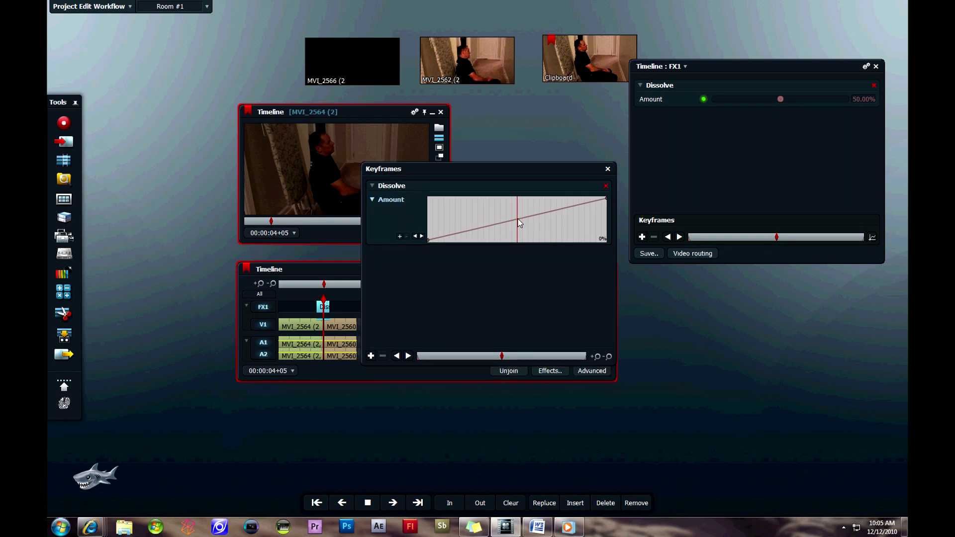
{"action": "left_click", "coordinate": [608, 168]}
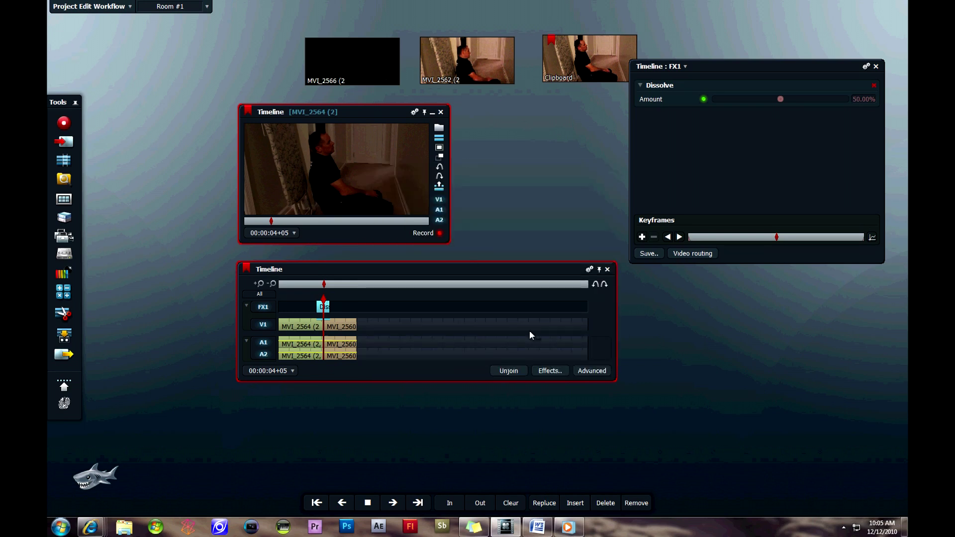
- Play the edit back from just before the dissolve, then stop
{"action": "left_click_drag", "start_coordinate": [318, 287], "coordinate": [296, 284]}
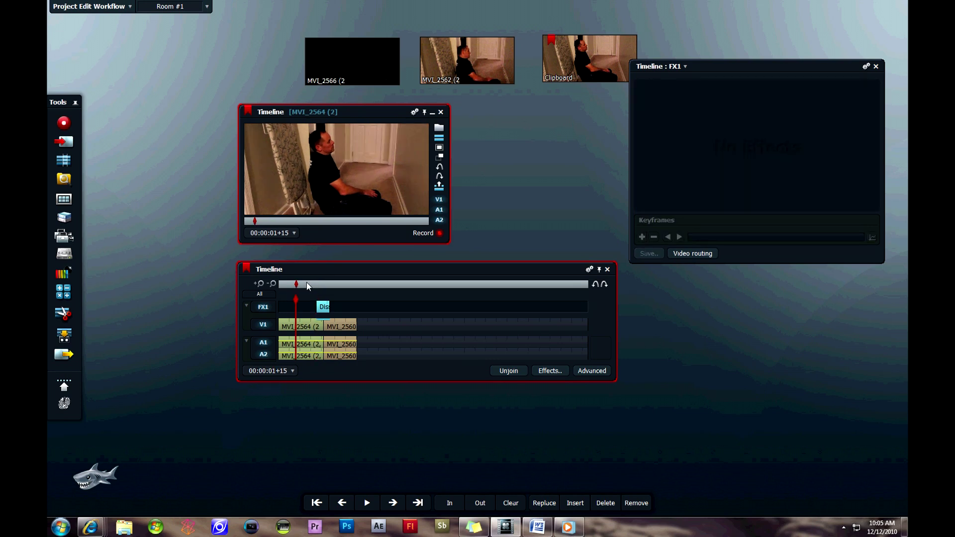
{"action": "key", "text": "space"}
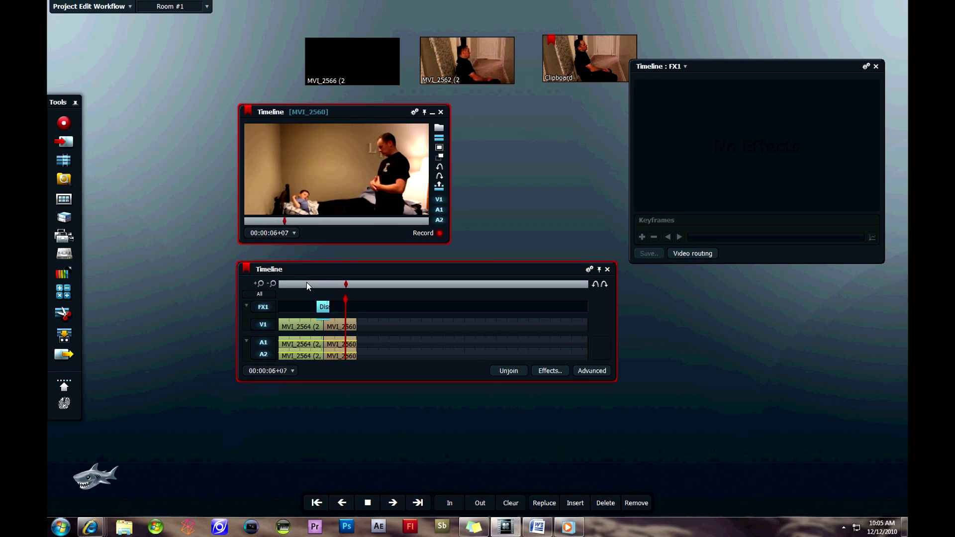
{"action": "key", "text": "space"}
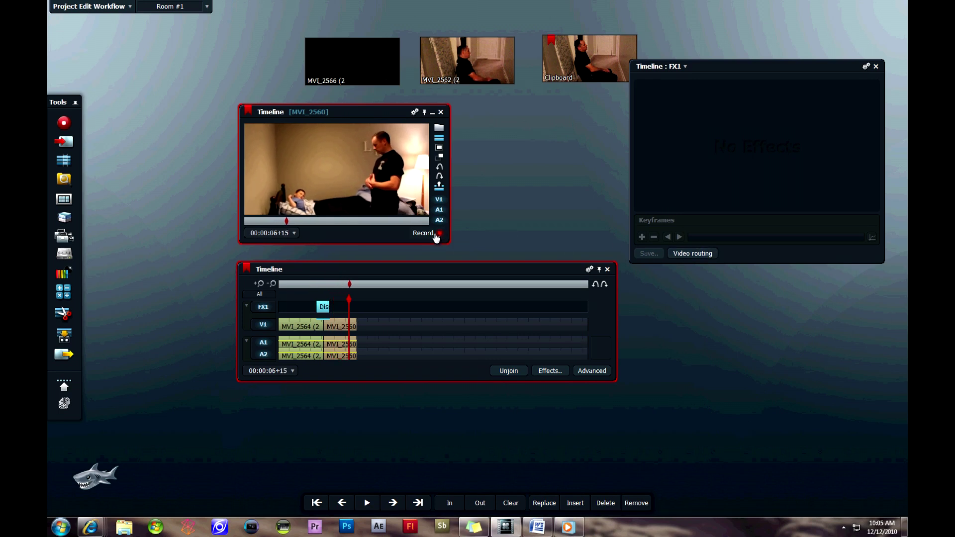
- Turn the edited timeline into a desktop tile placed at the top right
{"action": "left_click", "coordinate": [444, 146]}
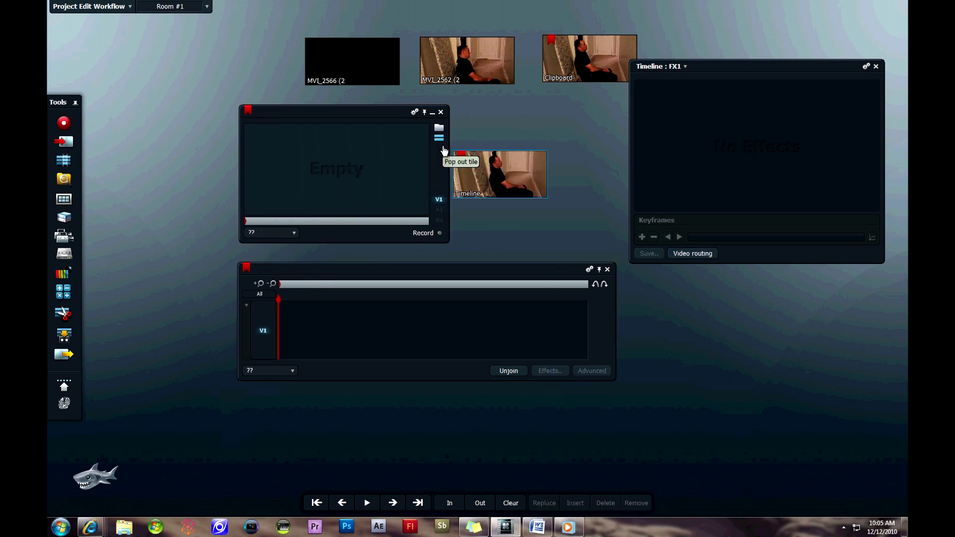
{"action": "left_click", "coordinate": [434, 112]}
{"action": "left_click_drag", "start_coordinate": [462, 157], "coordinate": [827, 54]}
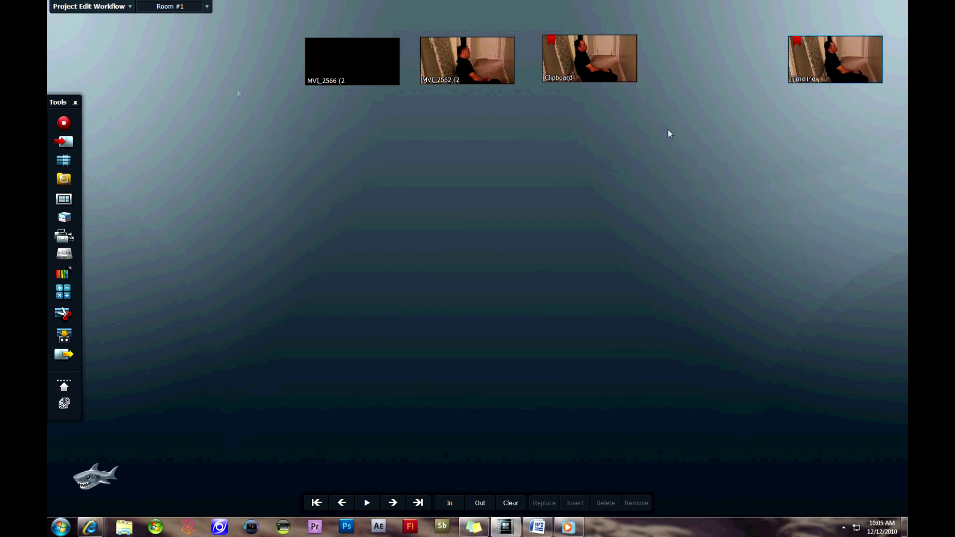
- Create a new bin holding the MVI_2562, MVI_2566 and Clipboard clips
{"action": "left_click", "coordinate": [64, 178]}
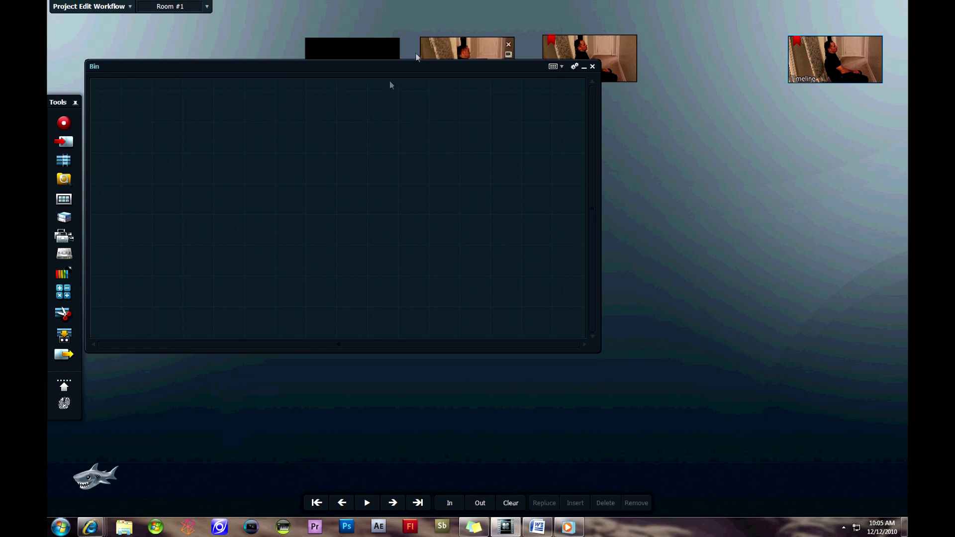
{"action": "left_click", "coordinate": [416, 131]}
{"action": "left_click_drag", "start_coordinate": [623, 421], "coordinate": [402, 260]}
{"action": "left_click_drag", "start_coordinate": [457, 54], "coordinate": [171, 166]}
{"action": "left_click_drag", "start_coordinate": [301, 77], "coordinate": [260, 200]}
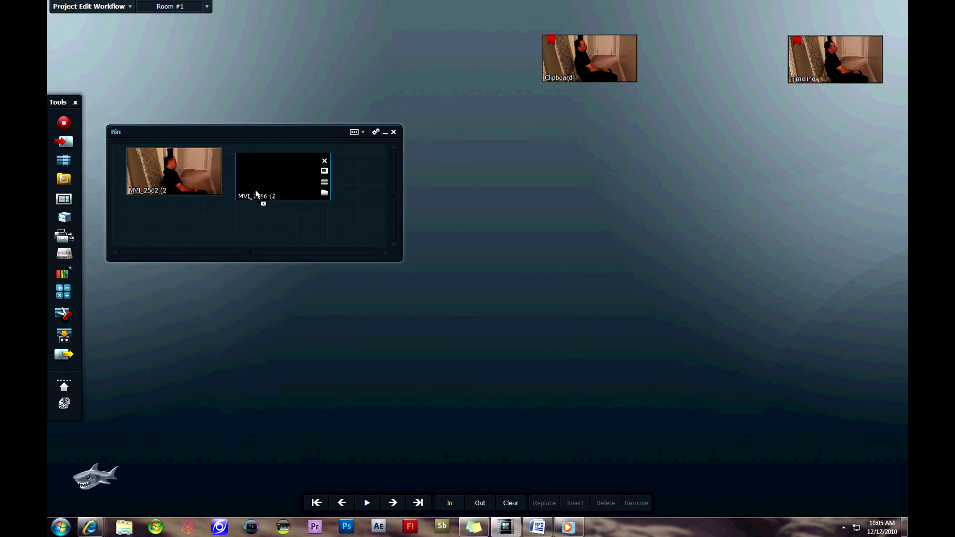
{"action": "left_click_drag", "start_coordinate": [587, 75], "coordinate": [293, 241]}
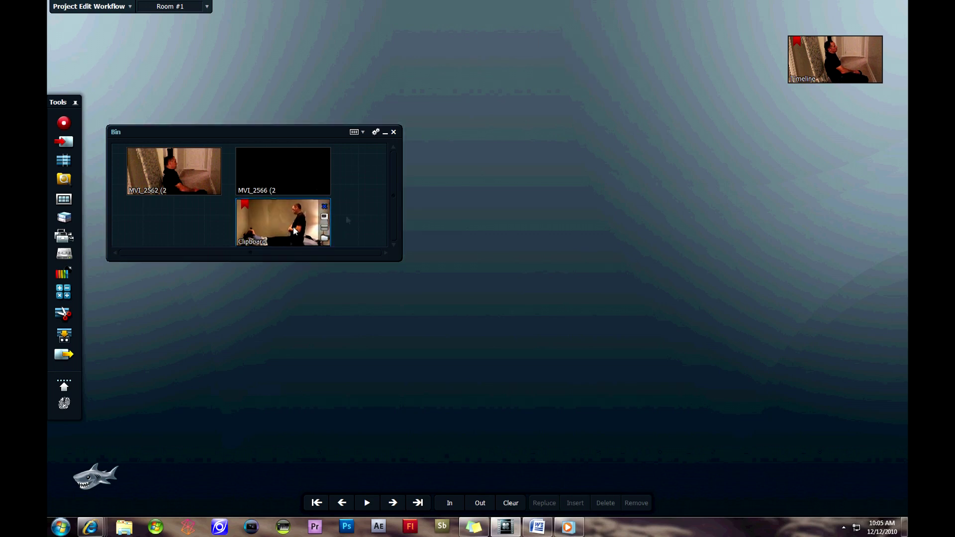
{"action": "left_click_drag", "start_coordinate": [396, 261], "coordinate": [410, 269]}
{"action": "left_click_drag", "start_coordinate": [286, 226], "coordinate": [174, 228]}
- Collapse the bin to the top left and reopen the Timeline tile as a viewer
{"action": "left_click", "coordinate": [400, 132]}
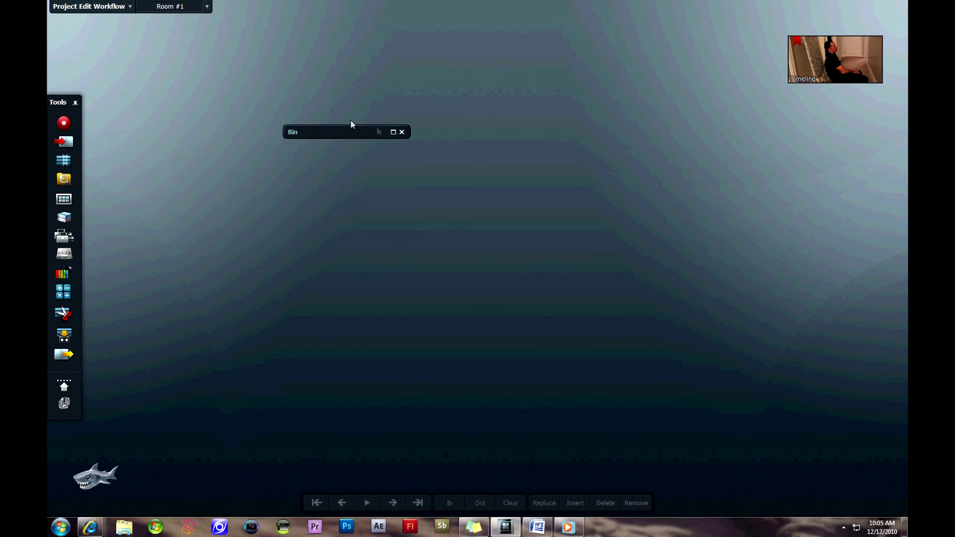
{"action": "left_click_drag", "start_coordinate": [352, 124], "coordinate": [117, 34]}
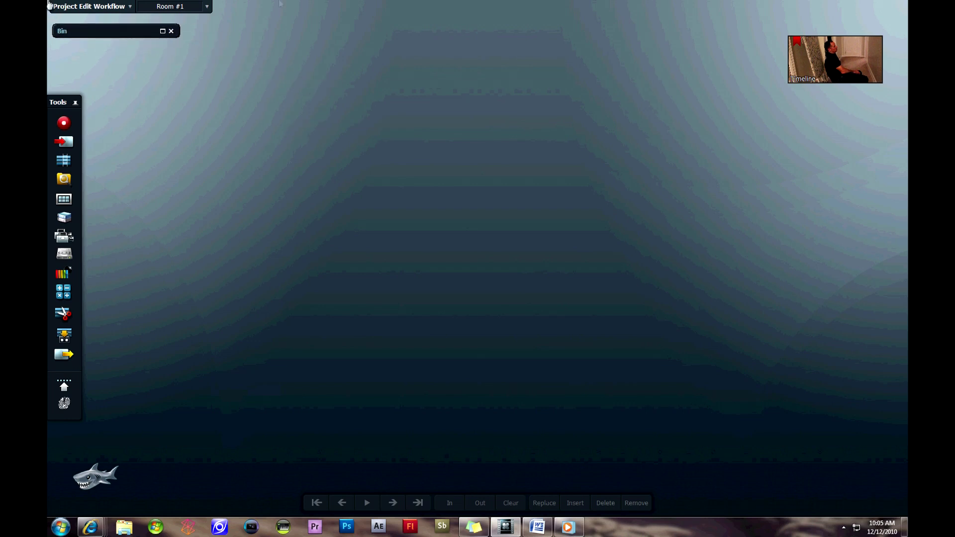
{"action": "left_click_drag", "start_coordinate": [819, 58], "coordinate": [302, 28]}
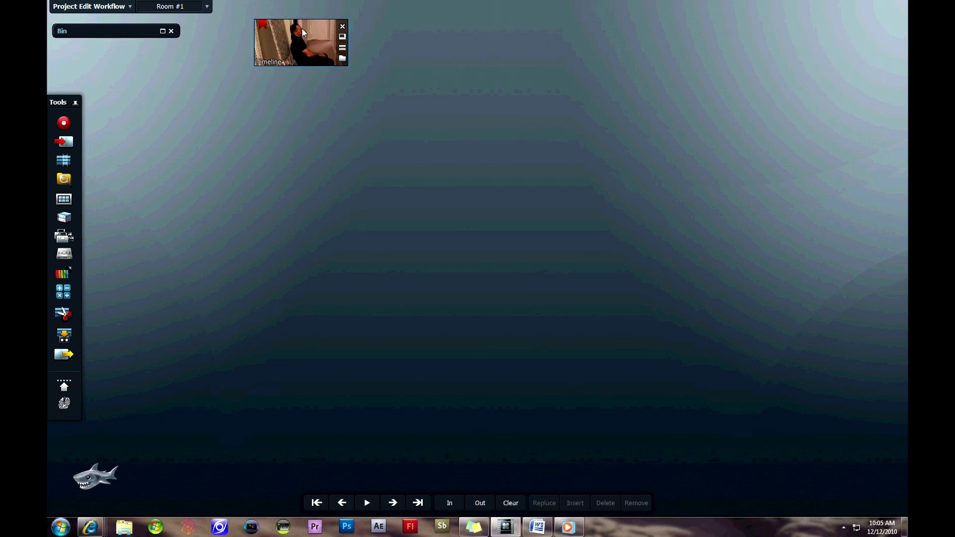
{"action": "left_click", "coordinate": [342, 37]}
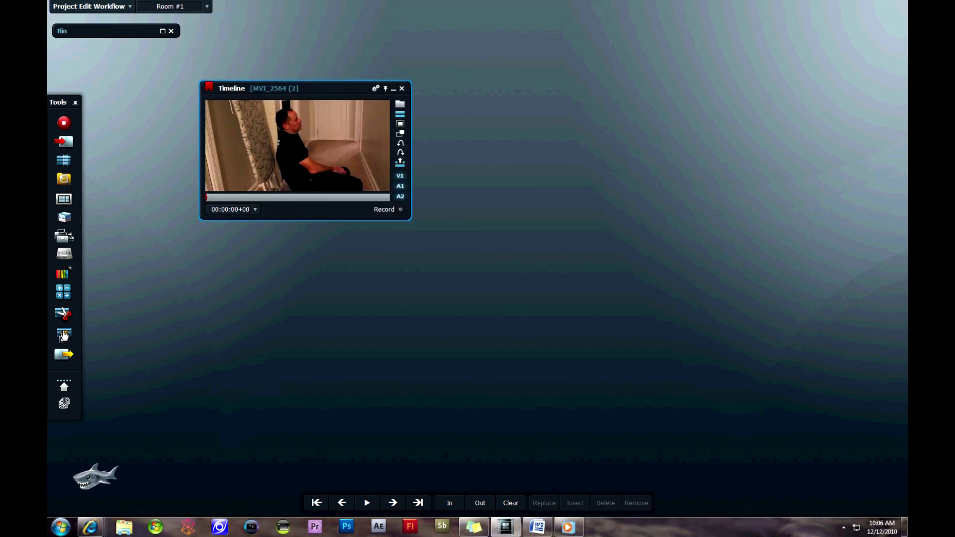
{"action": "left_click", "coordinate": [64, 354]}
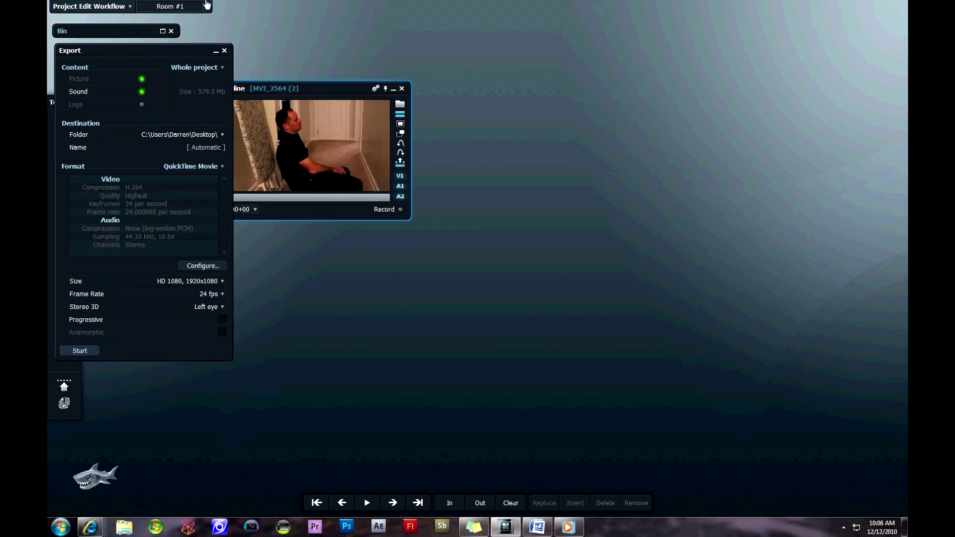
- Set the export content to Timeline with the Desktop as destination folder
{"action": "left_click_drag", "start_coordinate": [180, 50], "coordinate": [600, 63]}
{"action": "left_click", "coordinate": [621, 81]}
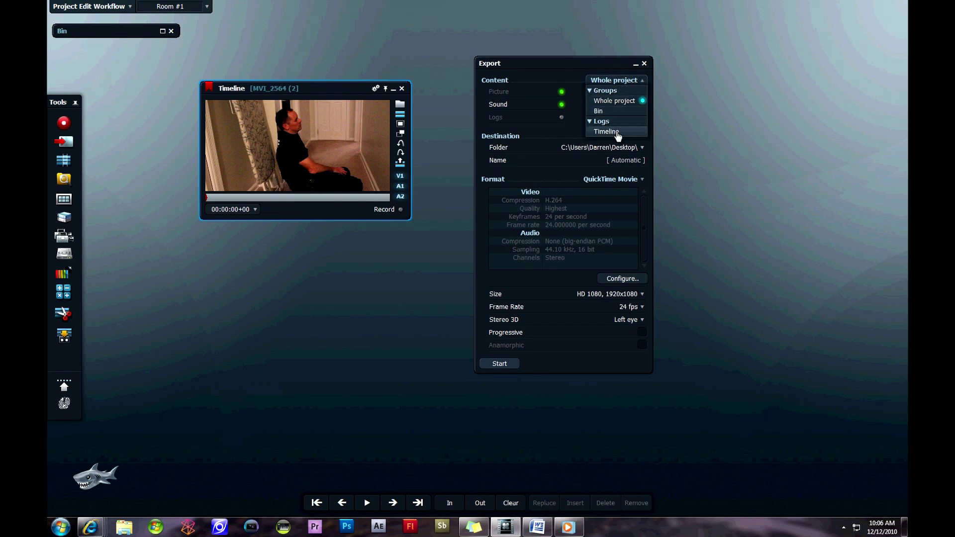
{"action": "left_click", "coordinate": [617, 132]}
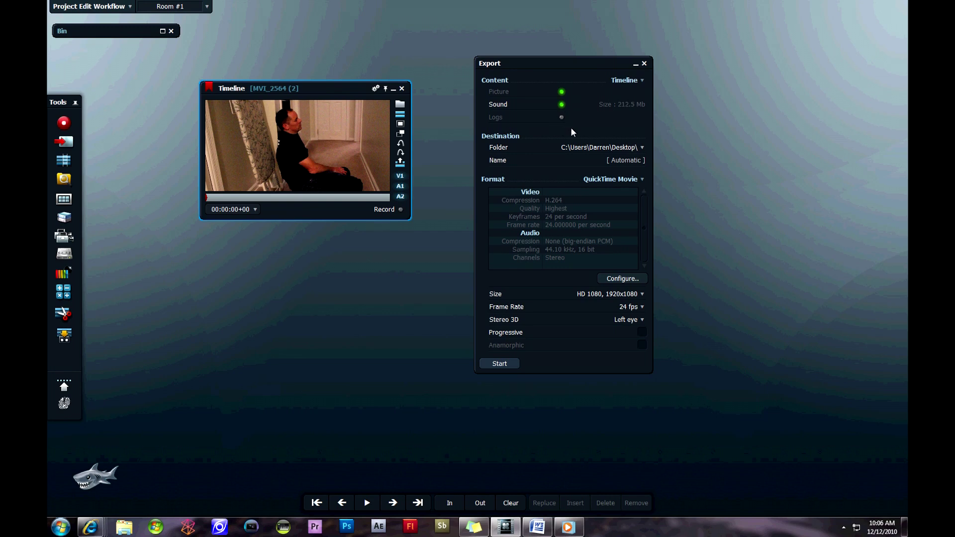
{"action": "left_click", "coordinate": [592, 148]}
{"action": "left_click", "coordinate": [599, 125]}
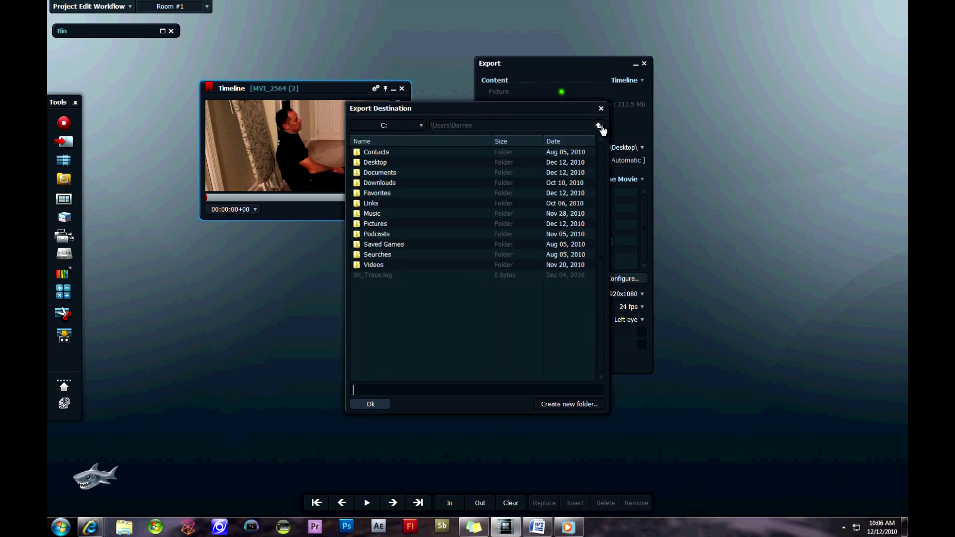
{"action": "left_click", "coordinate": [437, 163]}
{"action": "left_click", "coordinate": [370, 403]}
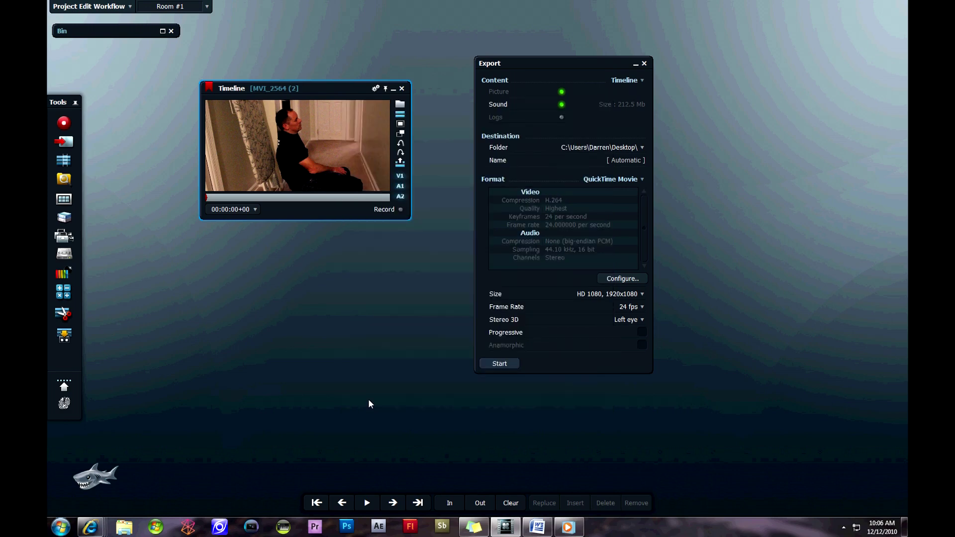
- Confirm the QuickTime H.264 compression settings and start rendering the HD 1080 export
{"action": "left_click", "coordinate": [611, 280]}
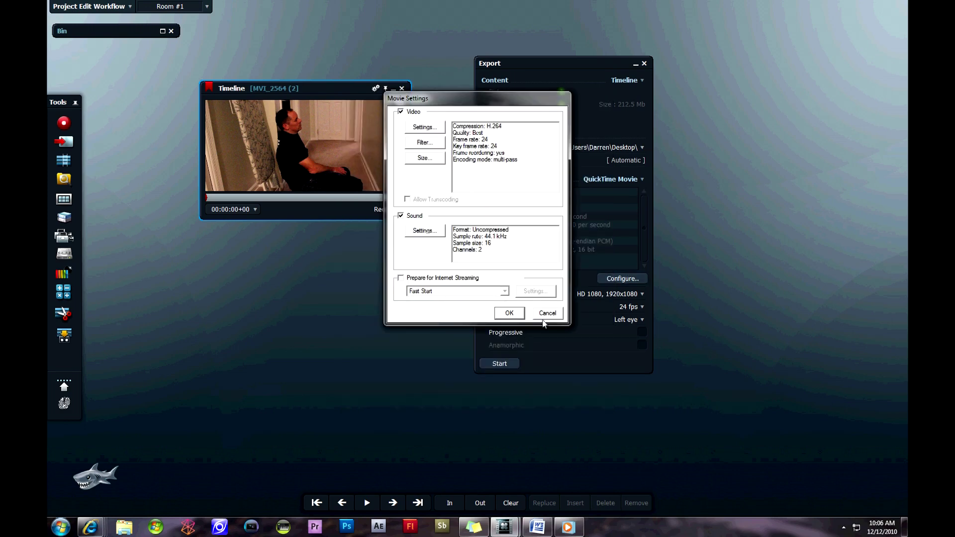
{"action": "left_click", "coordinate": [510, 313]}
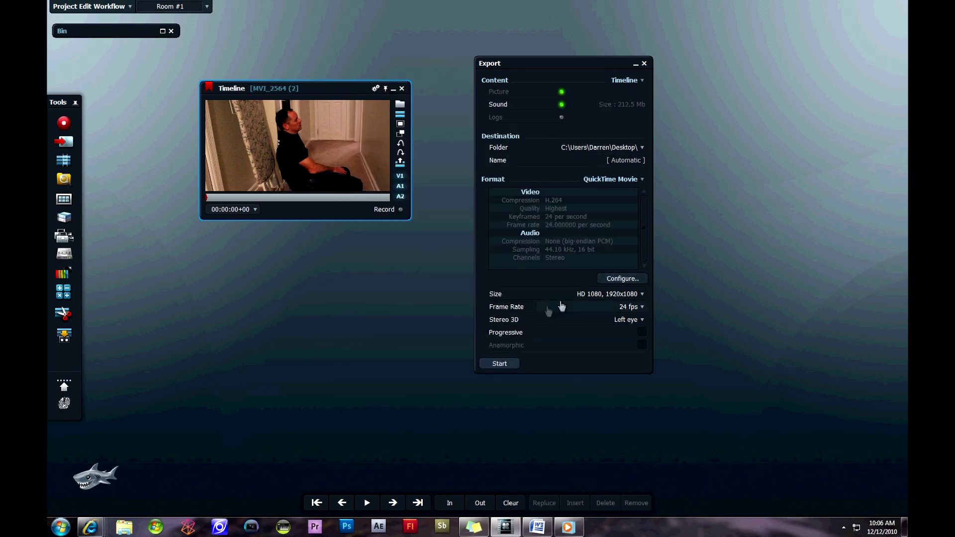
{"action": "left_click", "coordinate": [613, 281]}
{"action": "left_click", "coordinate": [422, 130]}
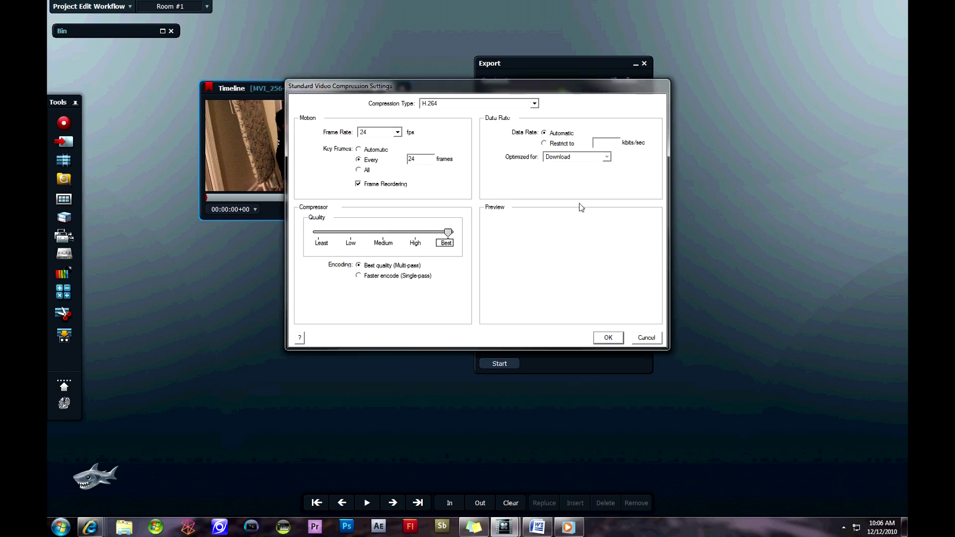
{"action": "left_click", "coordinate": [606, 338]}
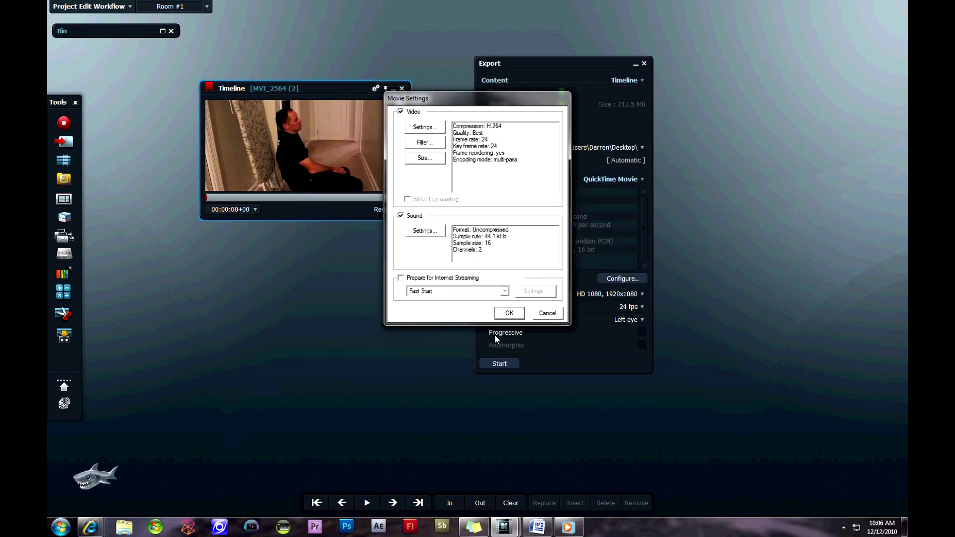
{"action": "left_click", "coordinate": [508, 312]}
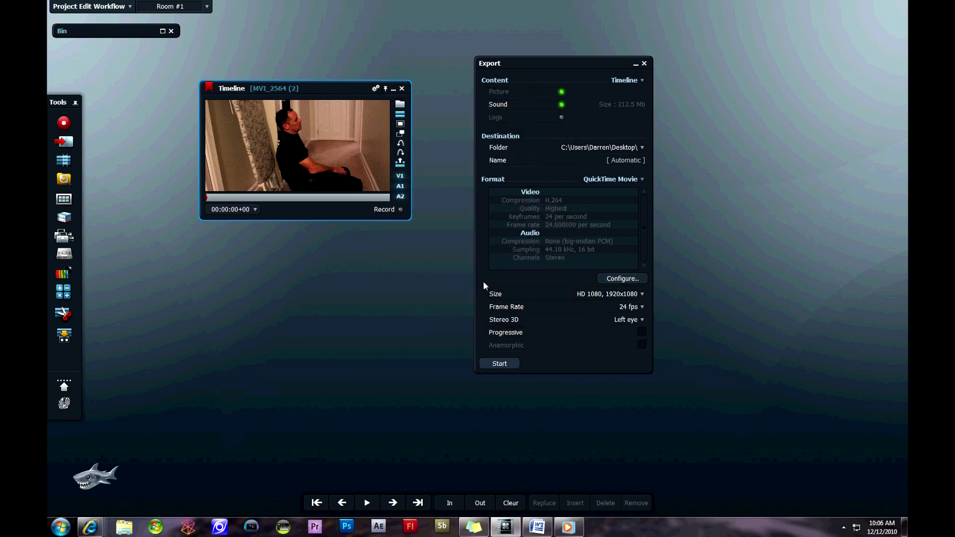
{"action": "left_click", "coordinate": [487, 365]}
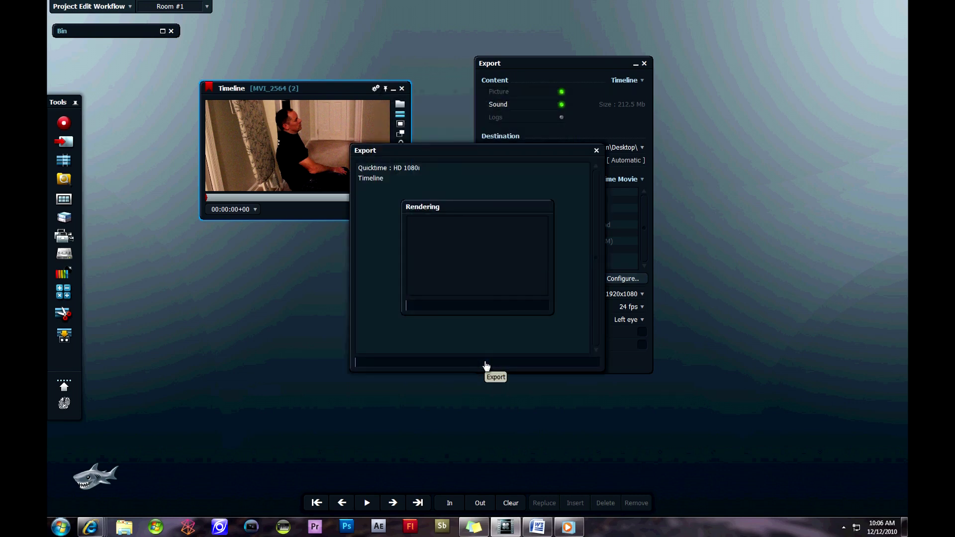